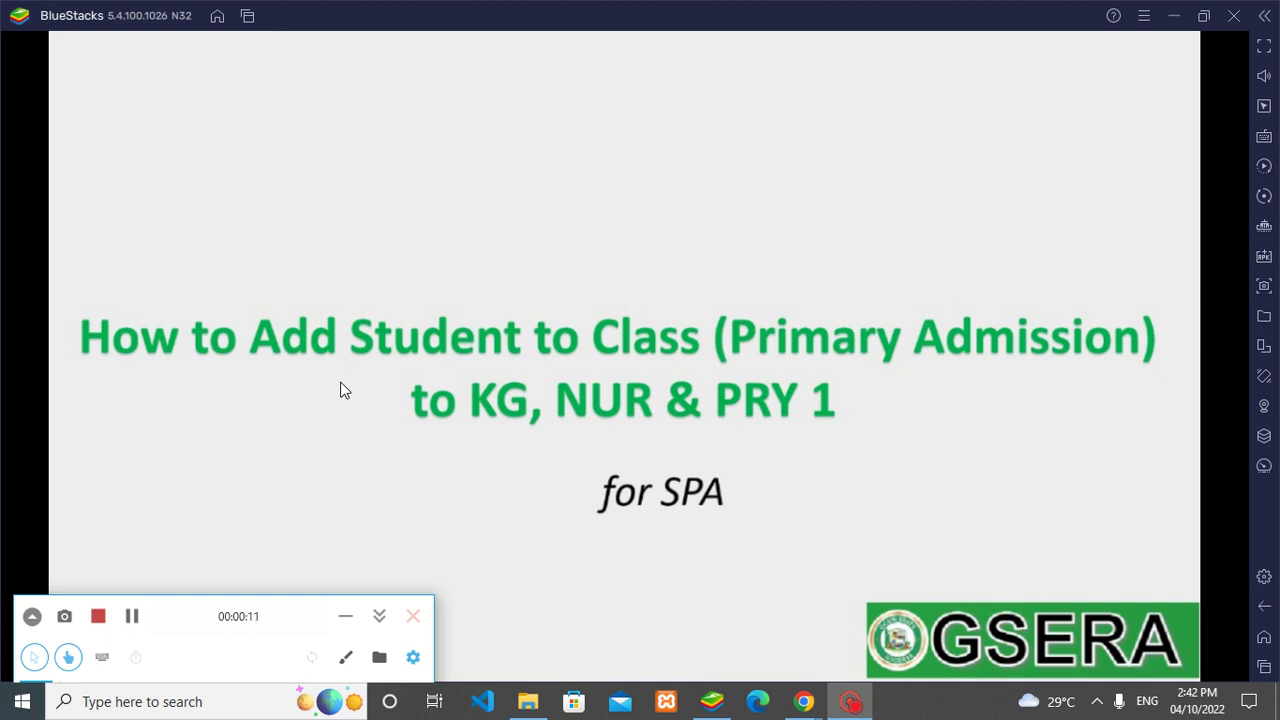
click(485, 345)
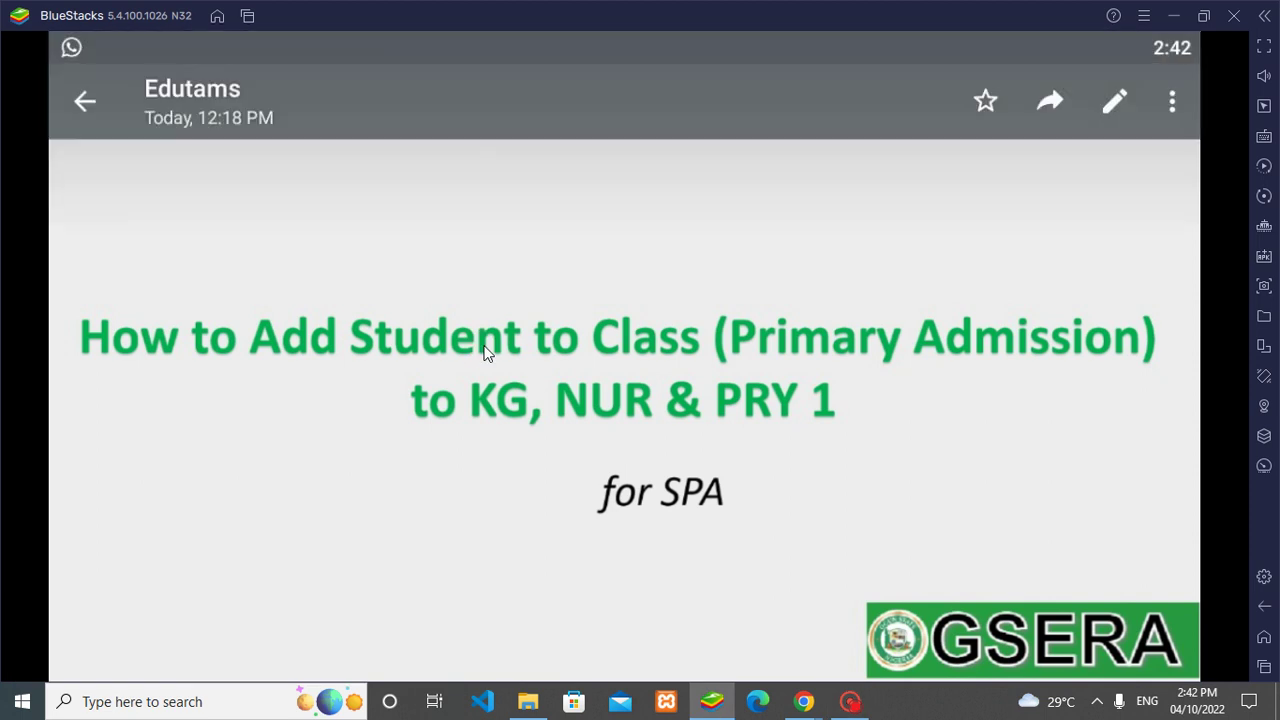
click(486, 350)
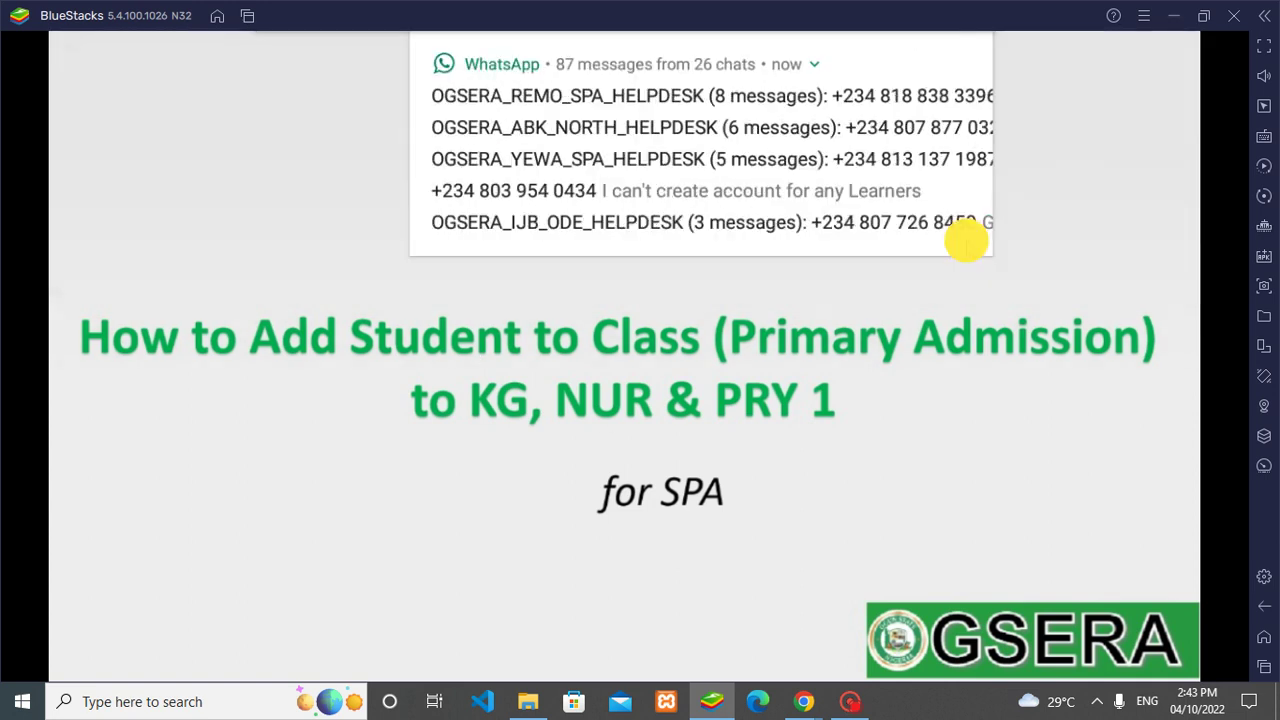
drag(965, 240, 789, 477)
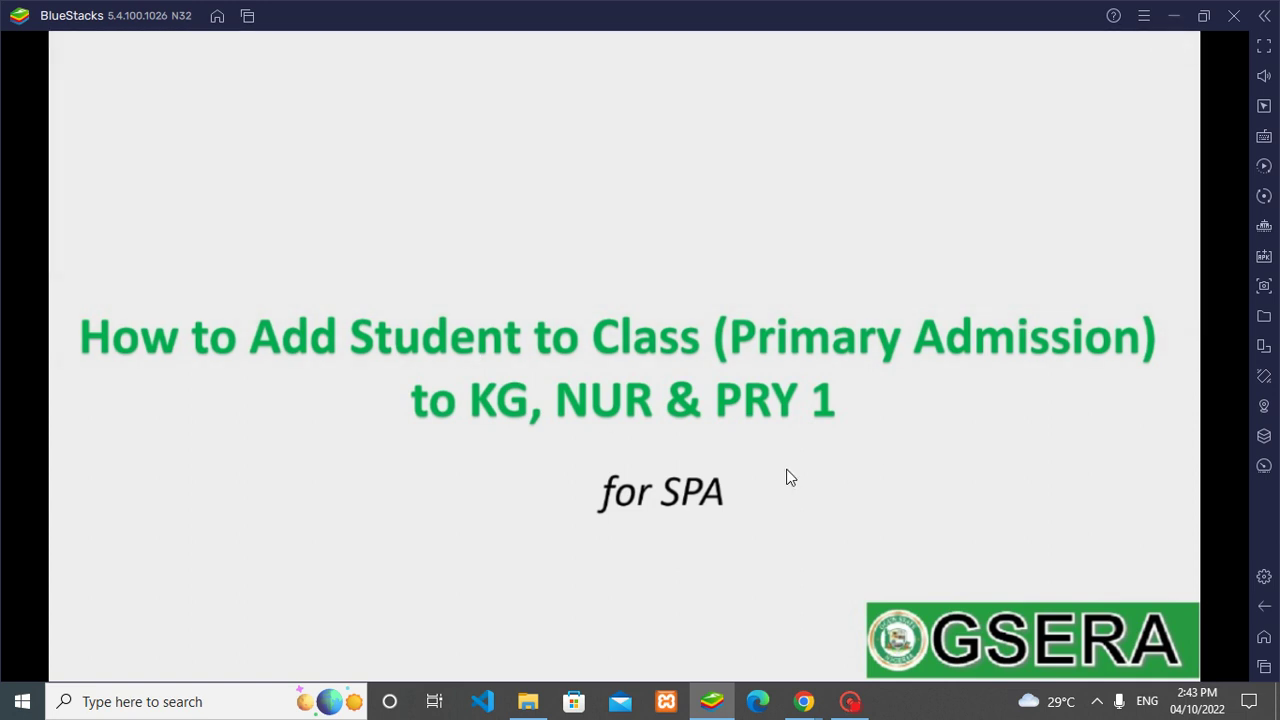
- Switch to the OGSERA site in Chrome and open student management within Profile Management
click(800, 700)
click(545, 590)
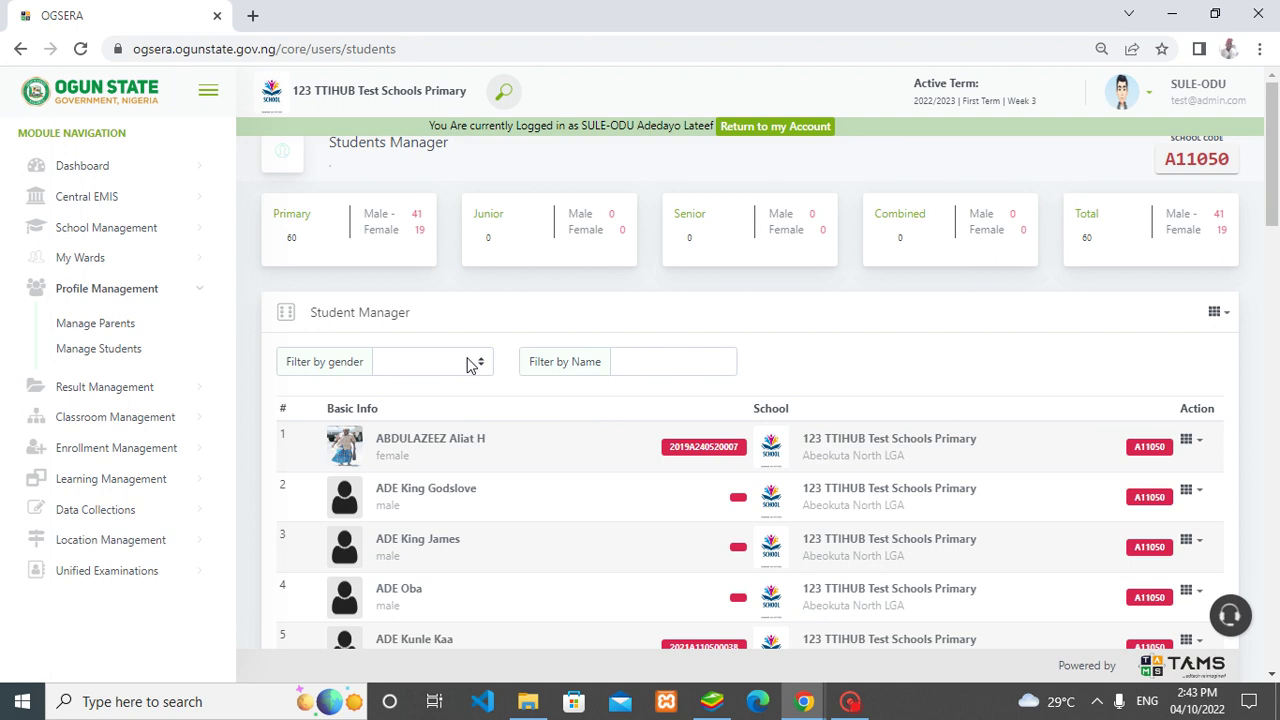
click(182, 292)
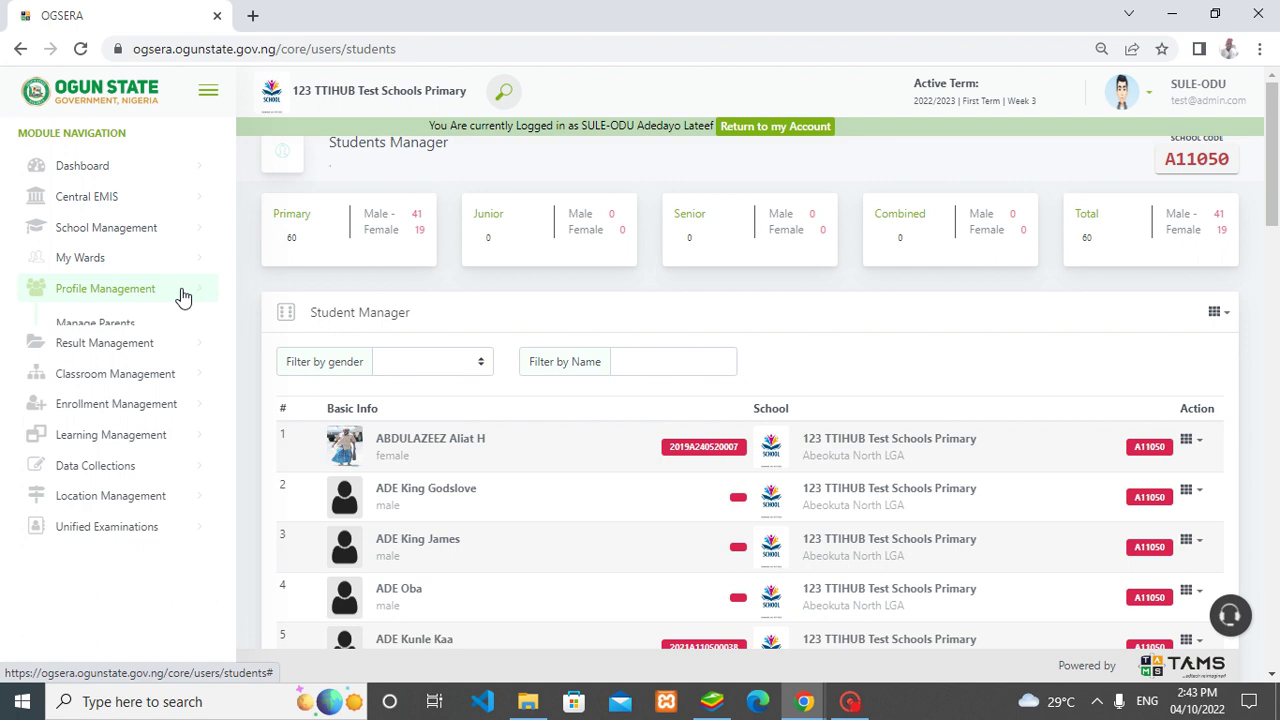
click(112, 290)
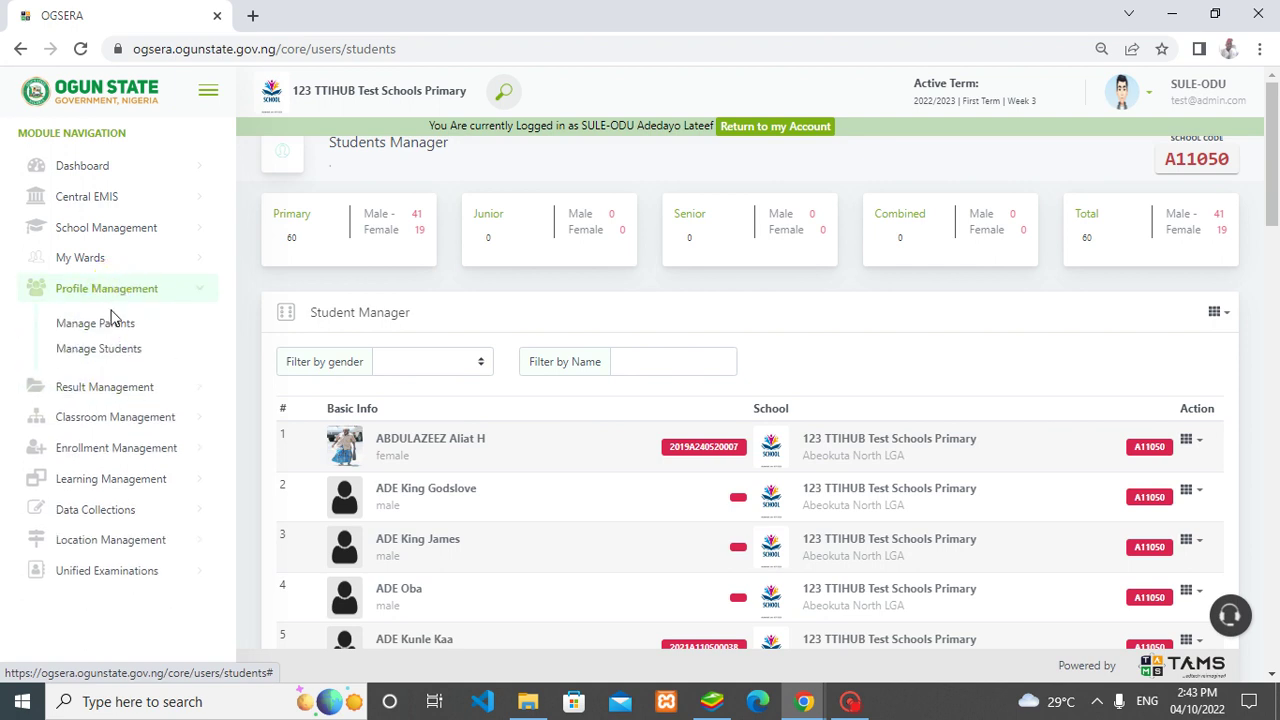
click(108, 352)
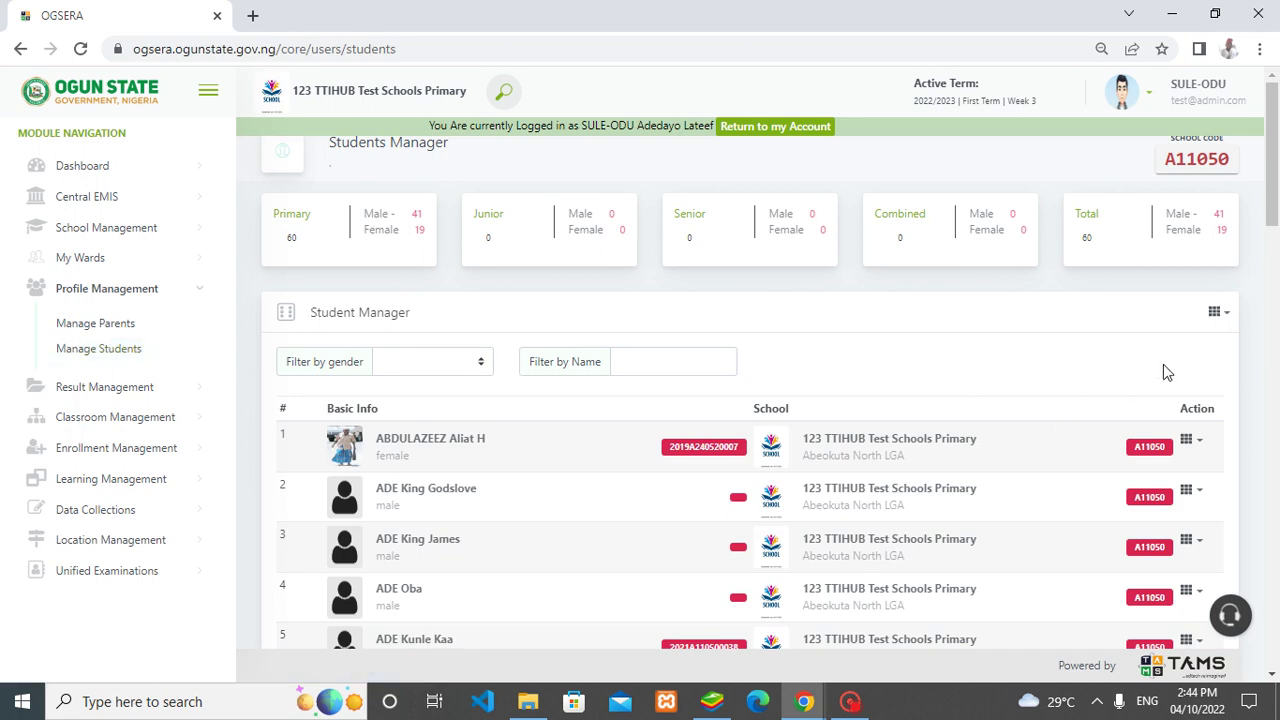
- Open the form for adding a single student and look through its personal-detail fields, including birth certificate number and surname
click(1220, 318)
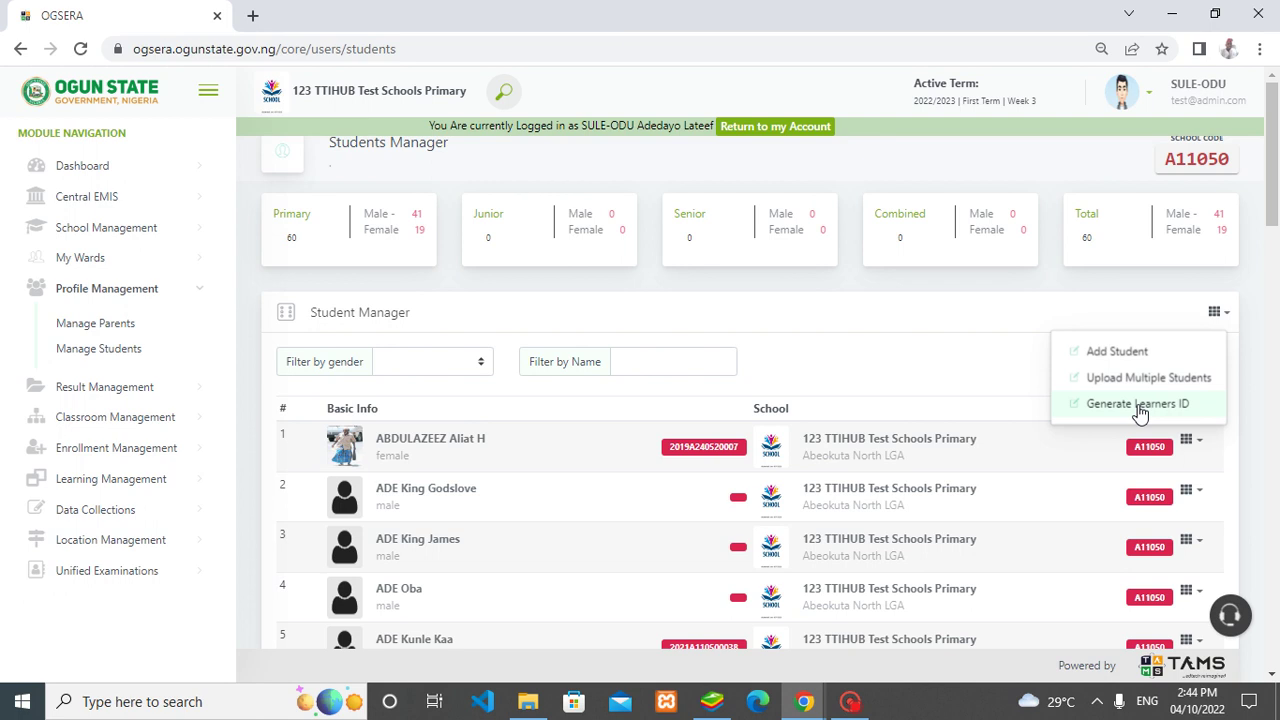
click(1133, 350)
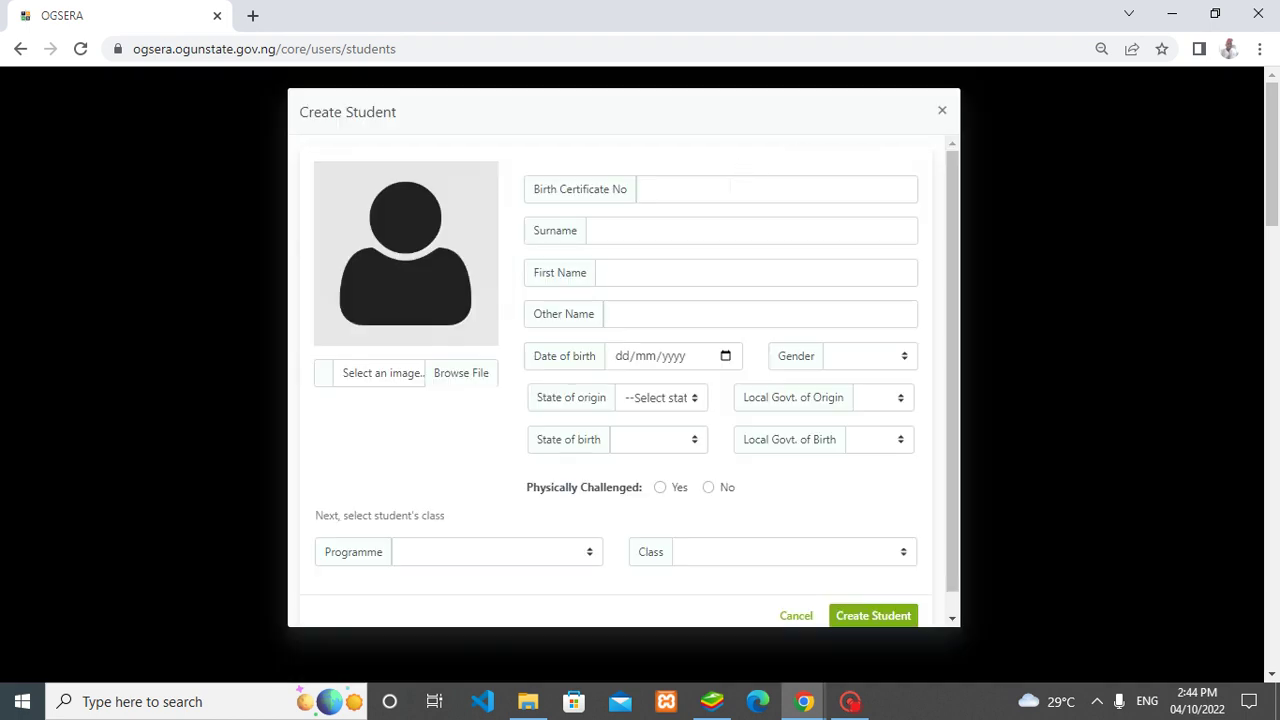
scroll(670, 535, down, 1)
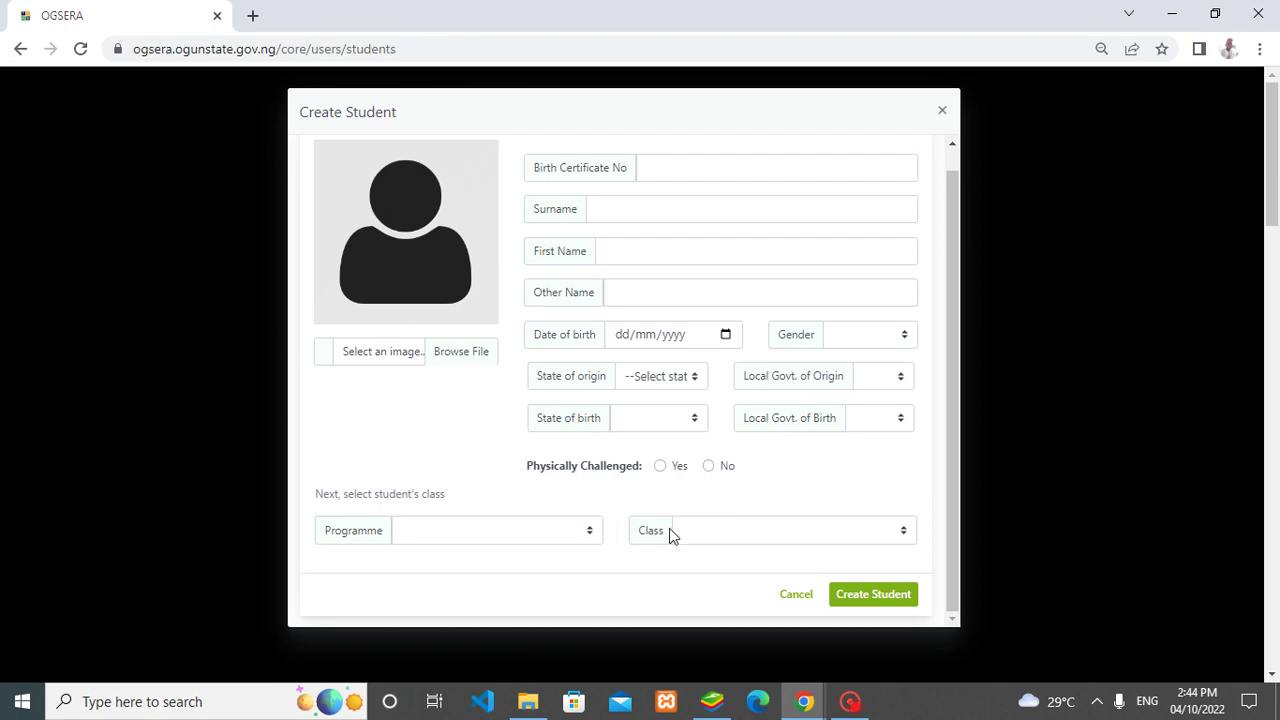
click(706, 165)
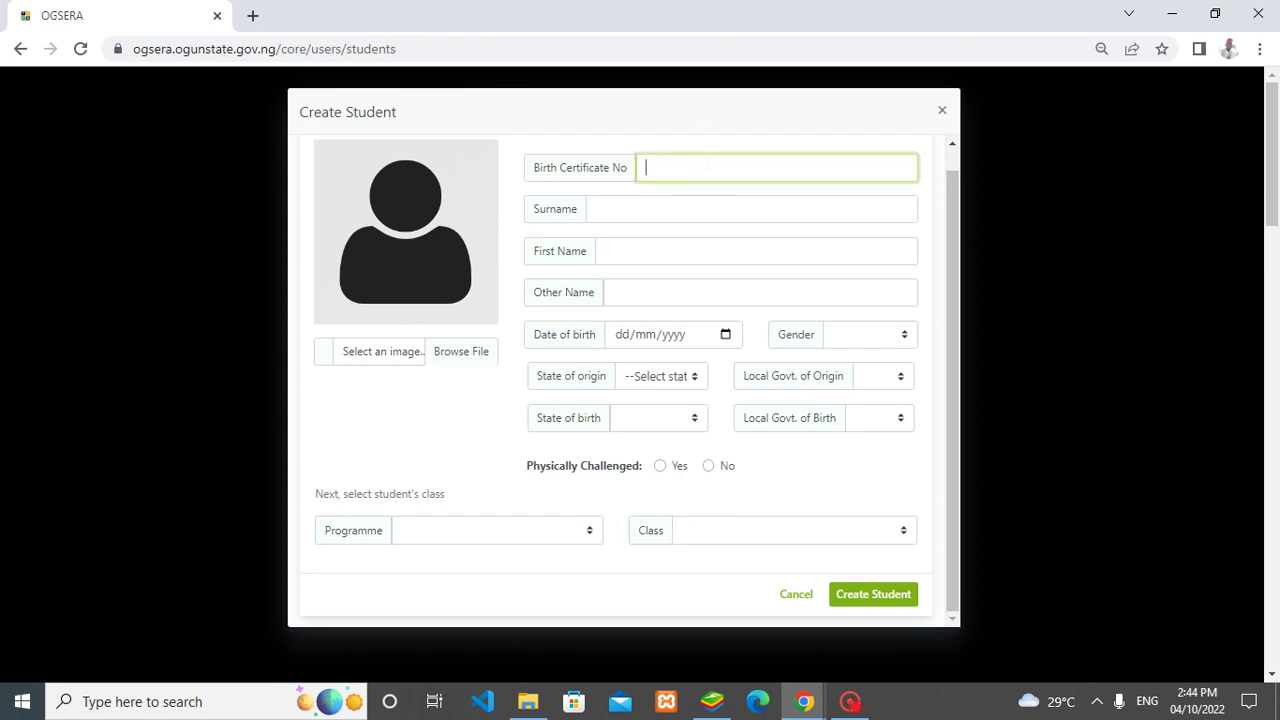
click(680, 213)
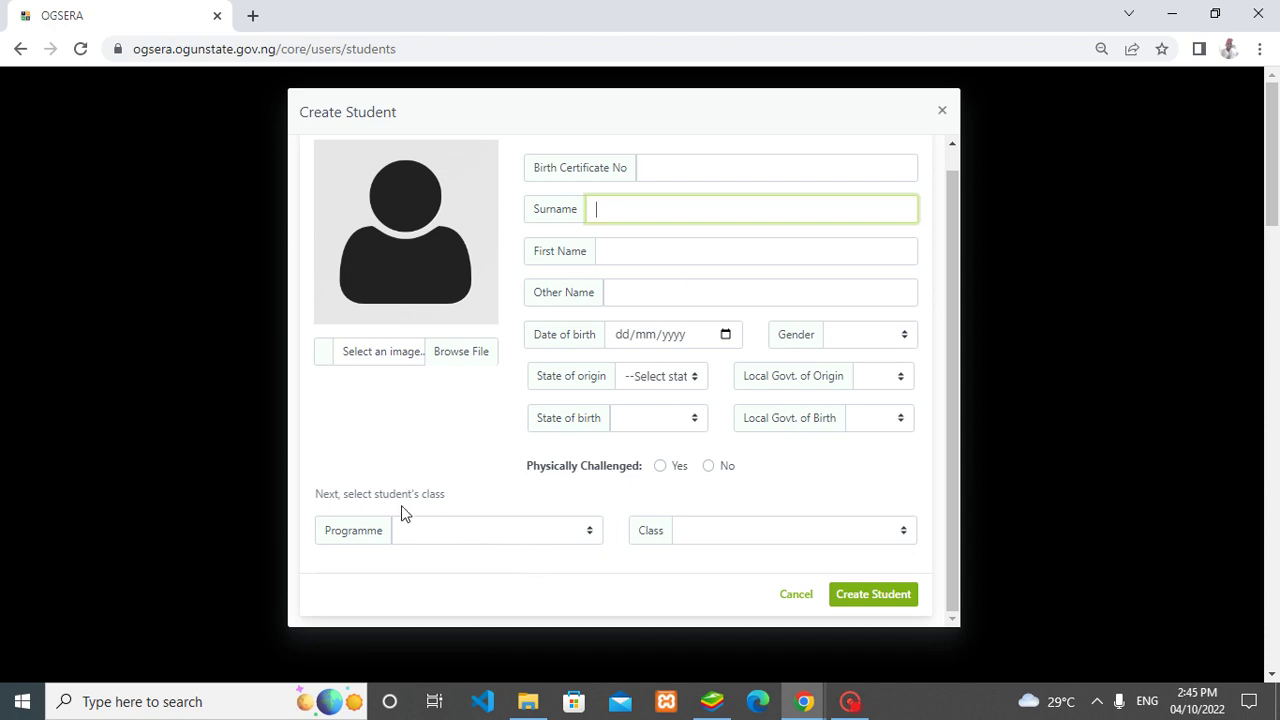
- Set the new student's programme to Primary
click(449, 530)
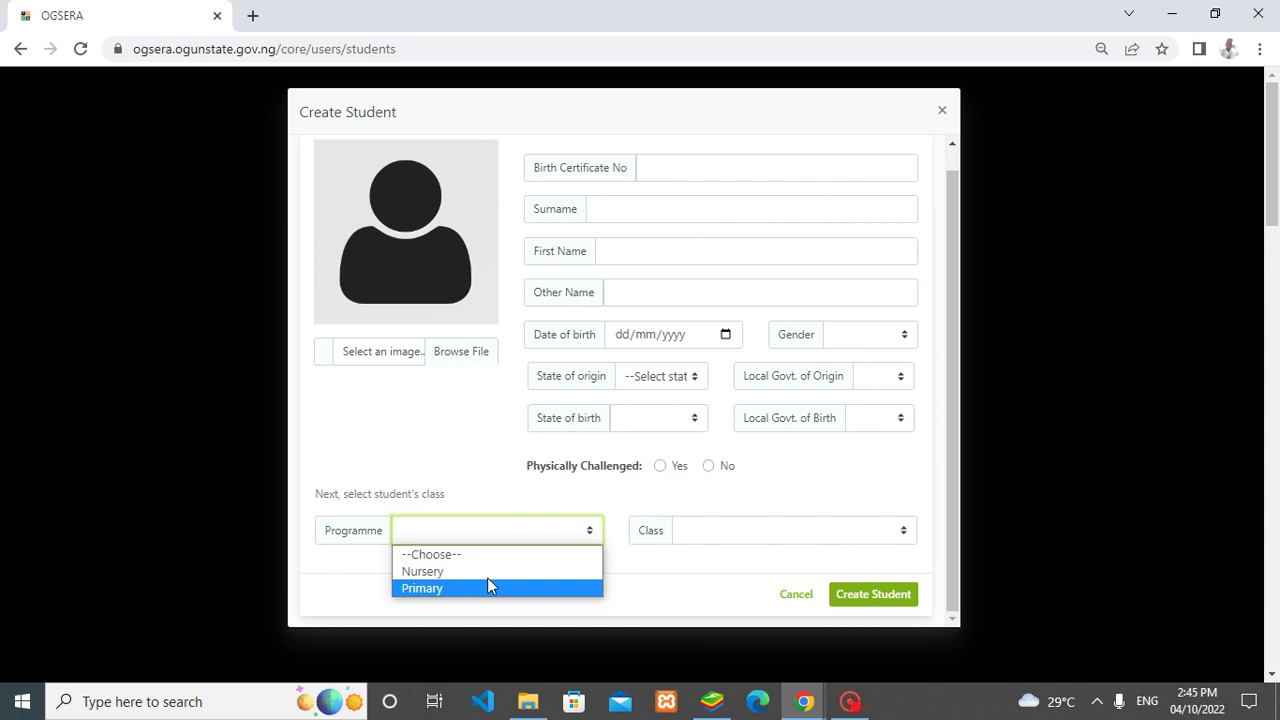
click(848, 530)
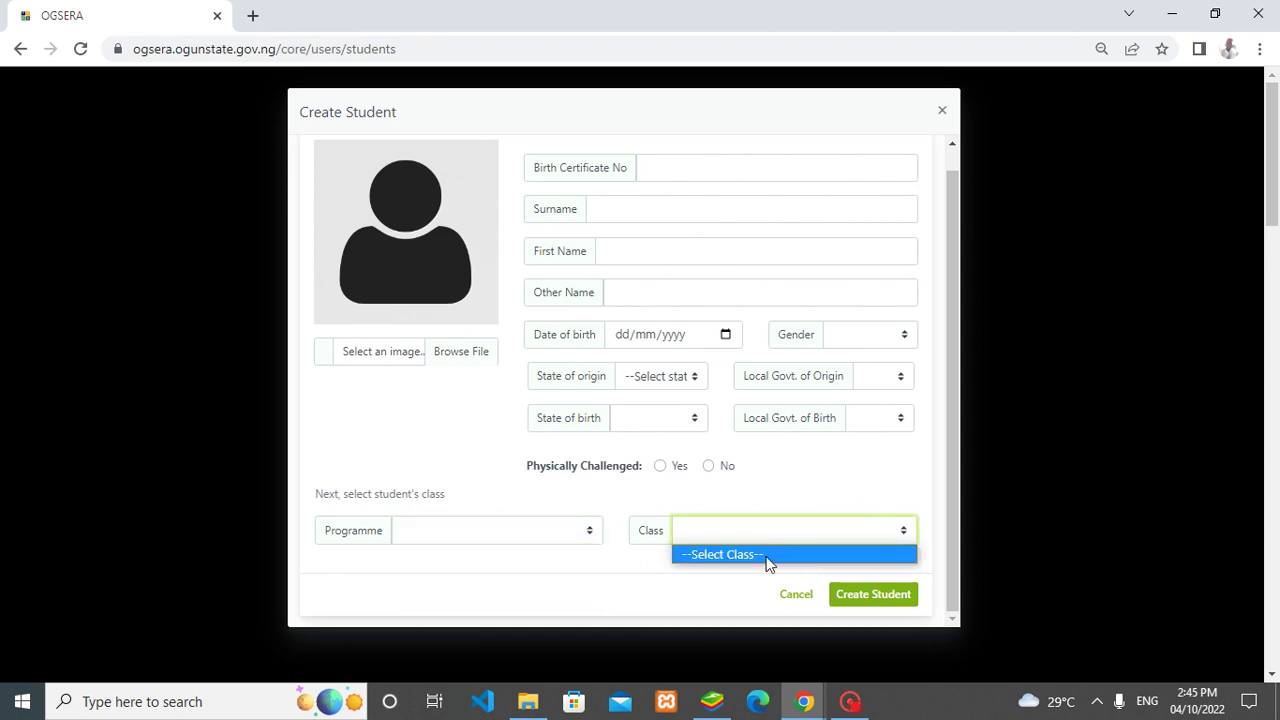
click(537, 527)
click(479, 586)
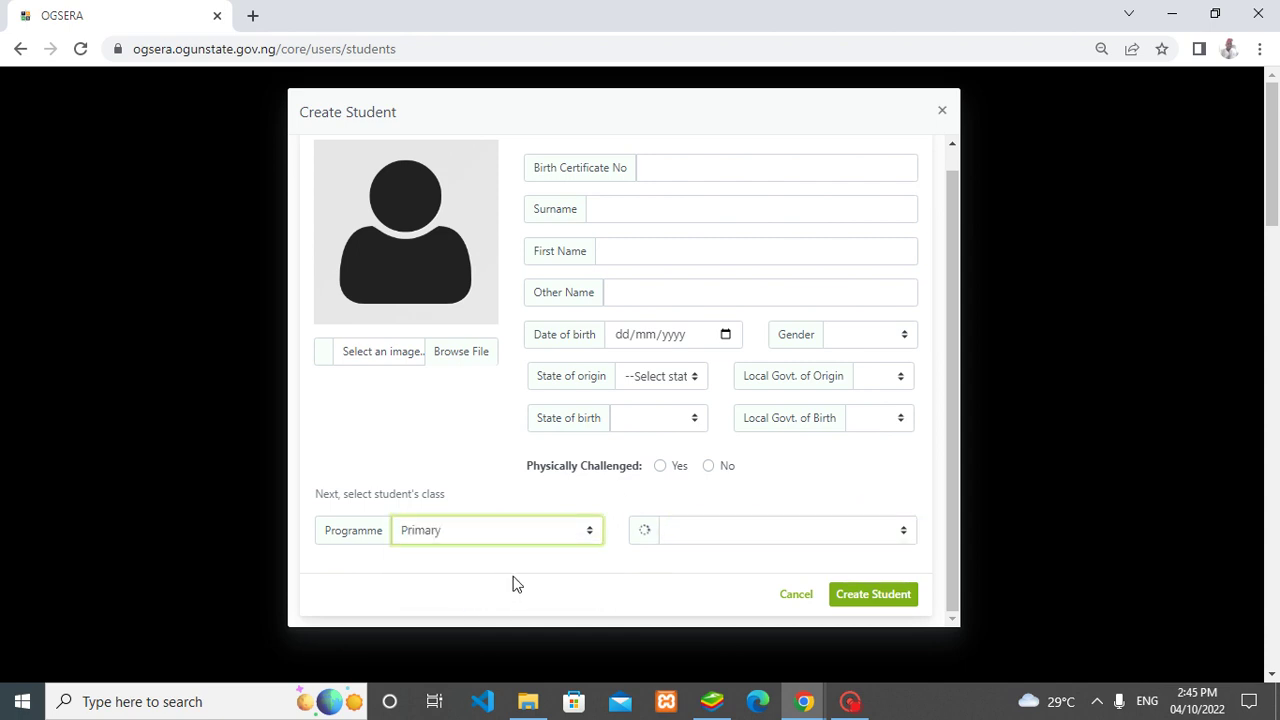
- View the class options for the Primary programme, and try to create the student from the incomplete form before closing it
click(748, 540)
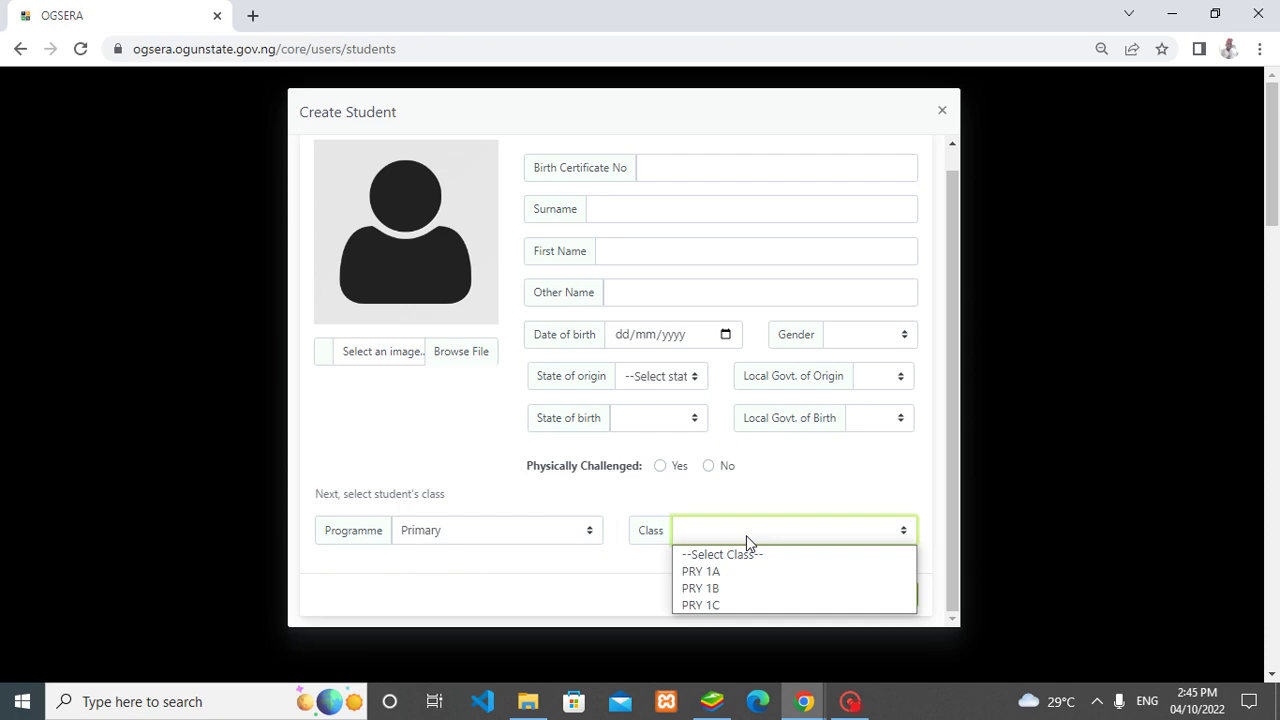
click(746, 535)
click(746, 535)
click(818, 493)
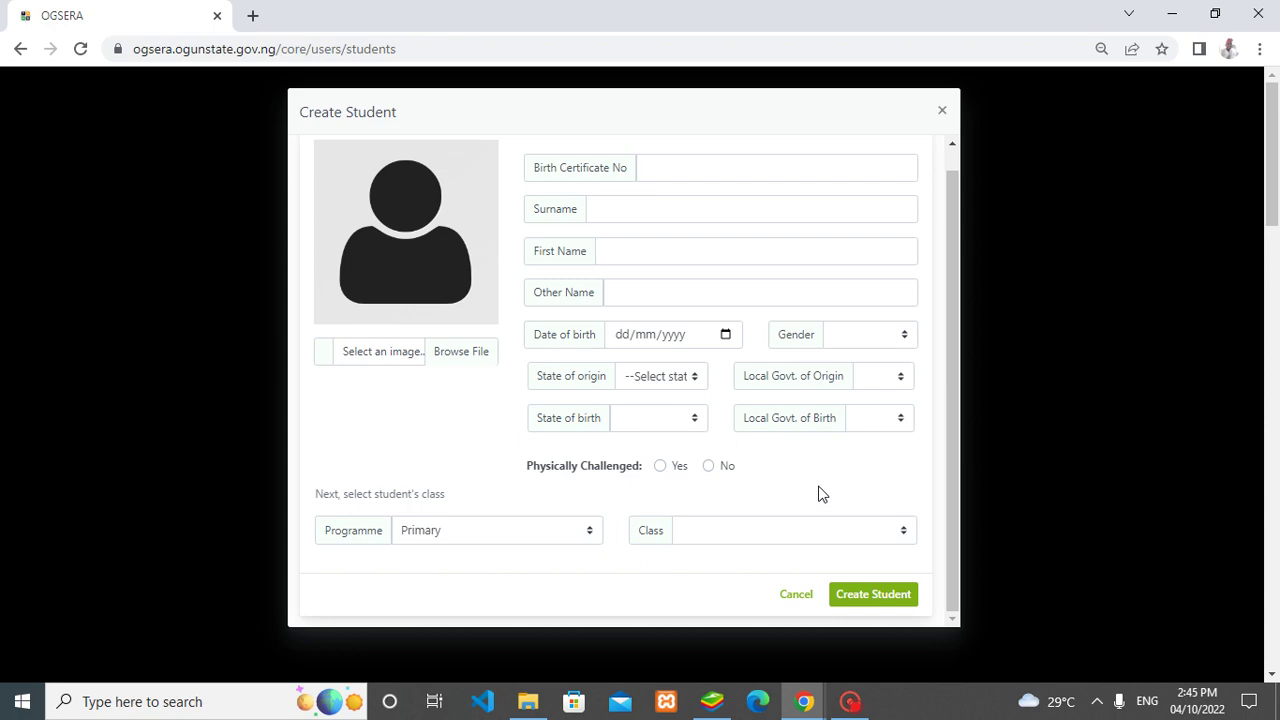
click(868, 597)
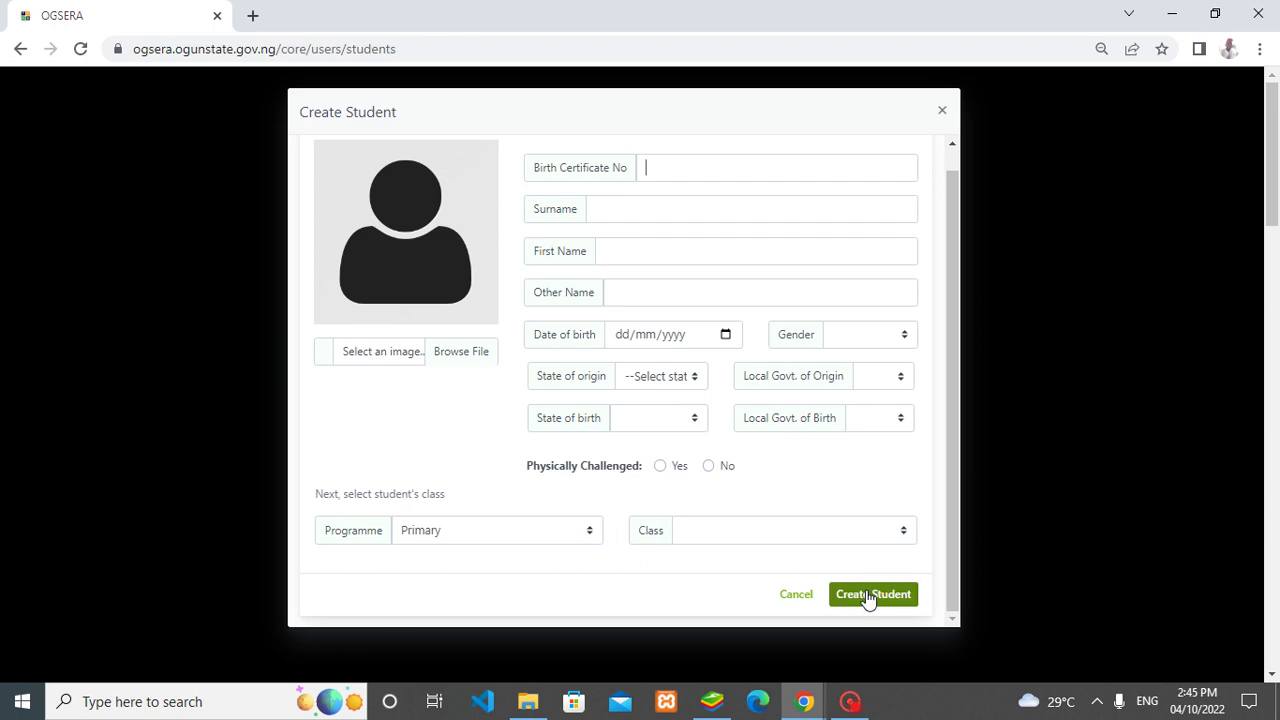
click(1009, 498)
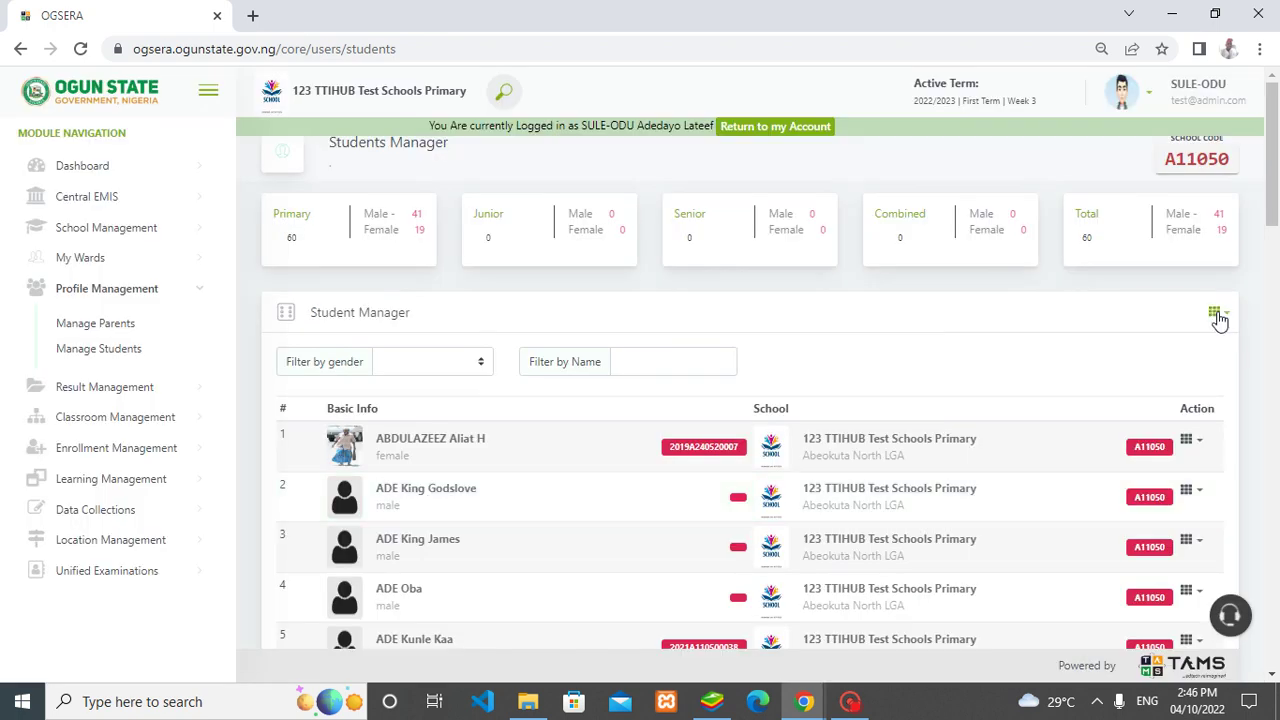
- Start a multiple-student upload and set its class to PRY 1 (Primary)
click(1216, 315)
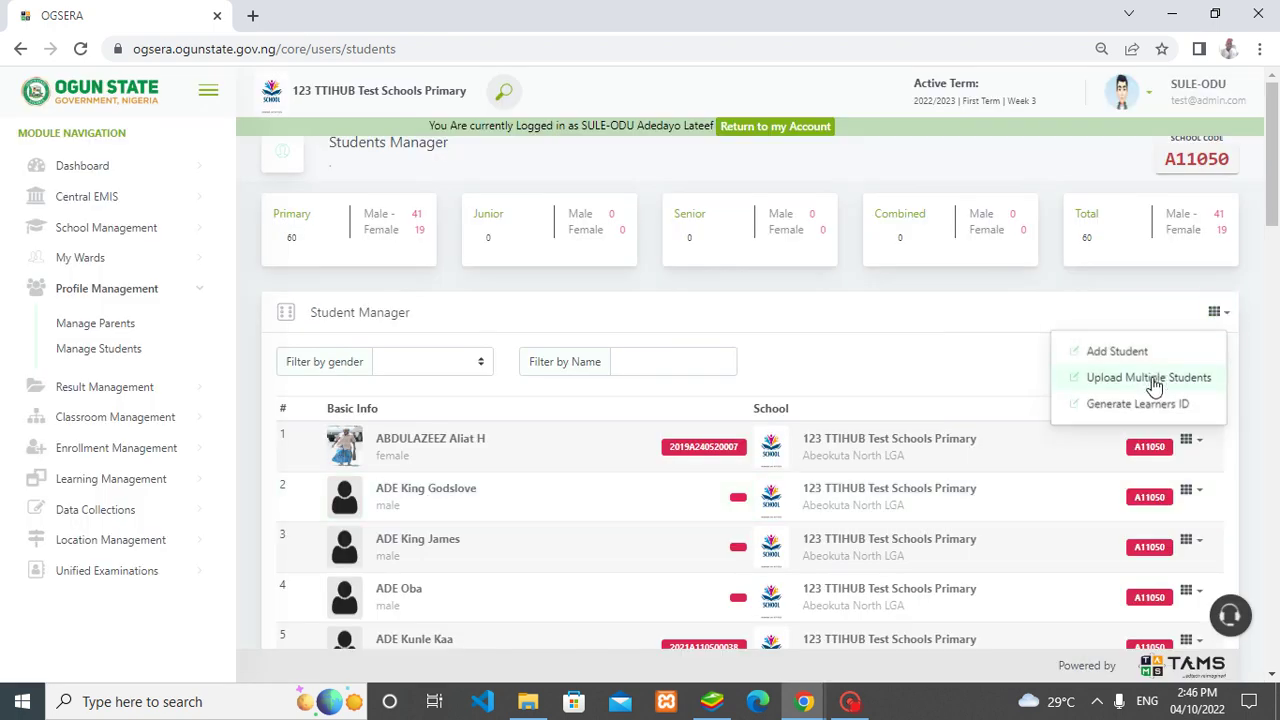
click(1152, 378)
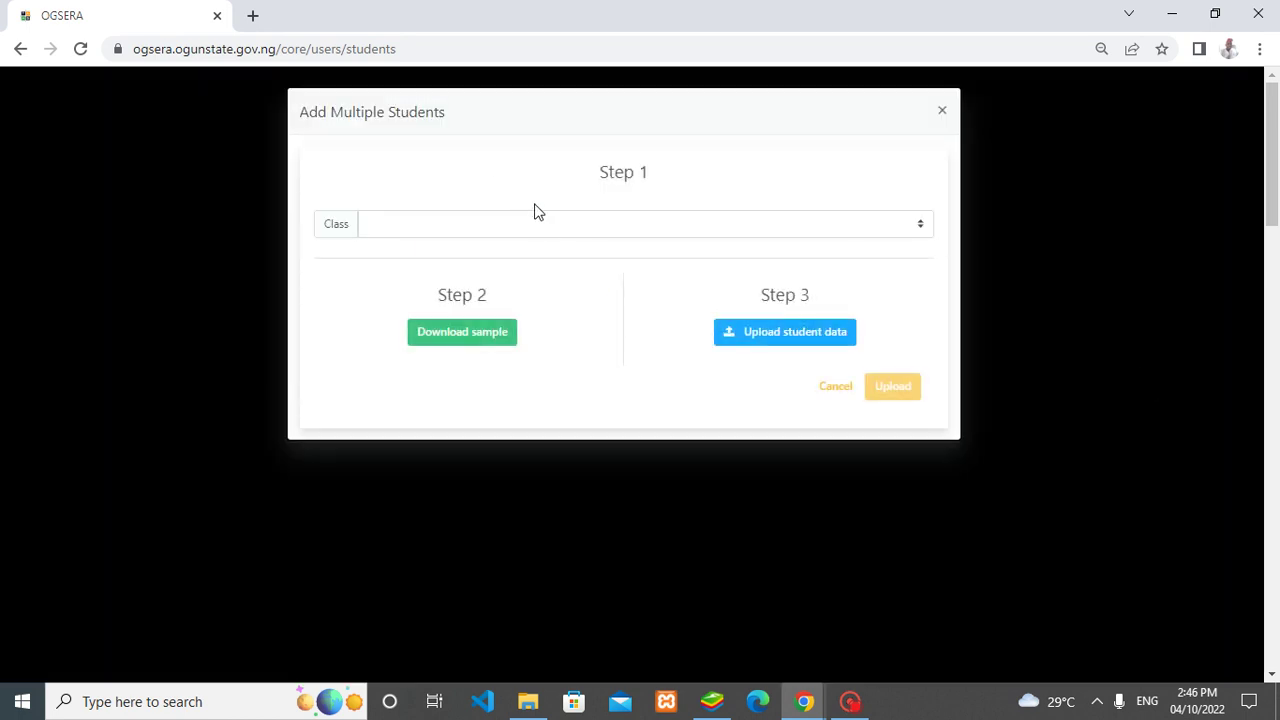
click(543, 226)
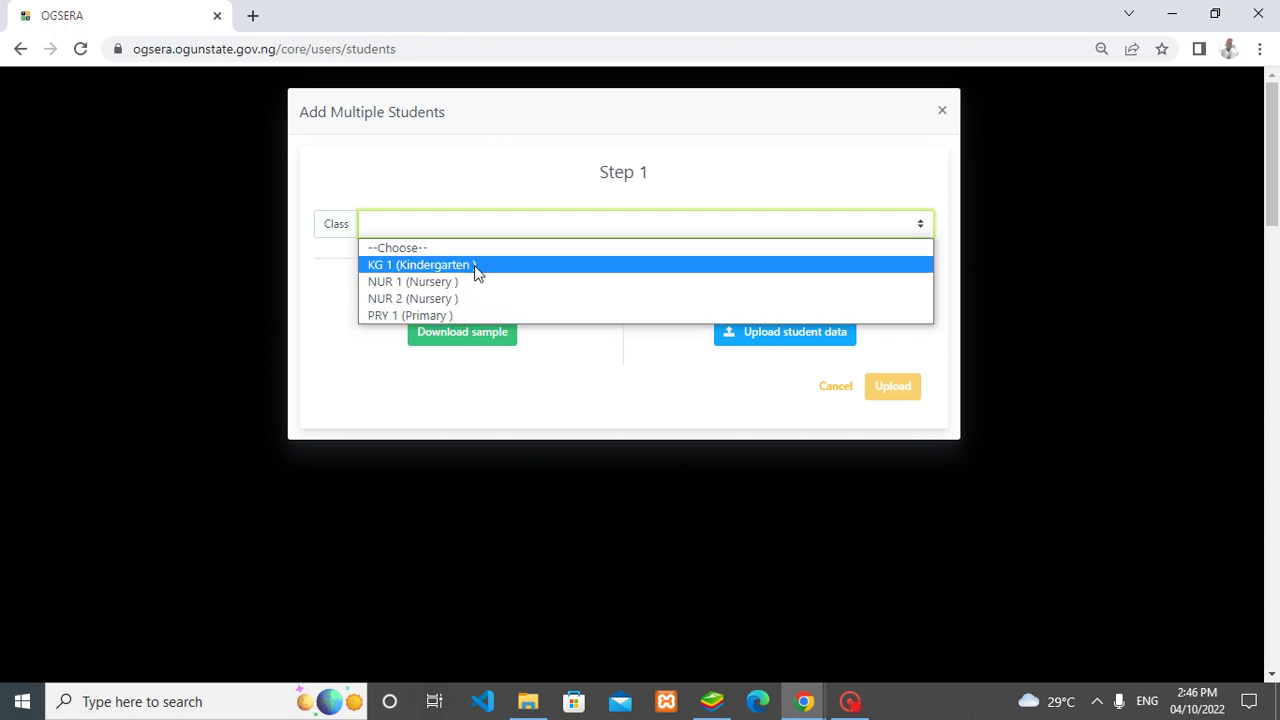
click(462, 315)
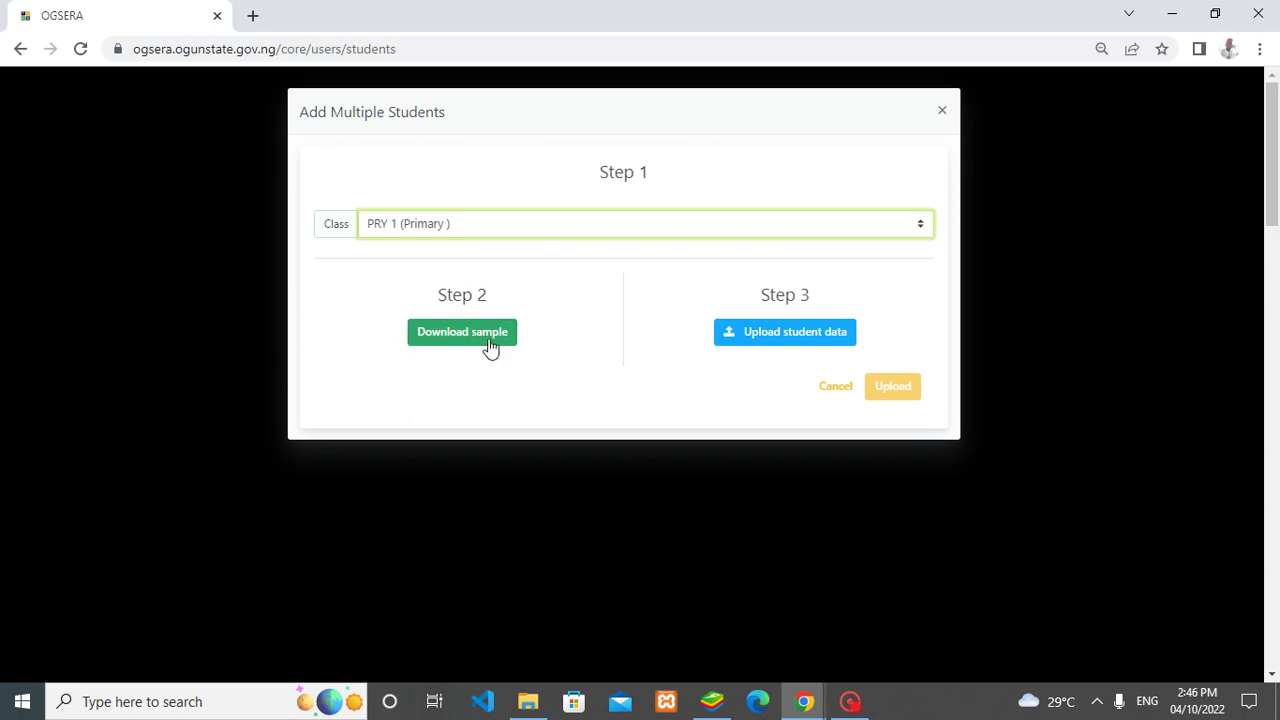
- Download the sample student worksheet for PRY 1 and enable editing of it in Excel
click(486, 332)
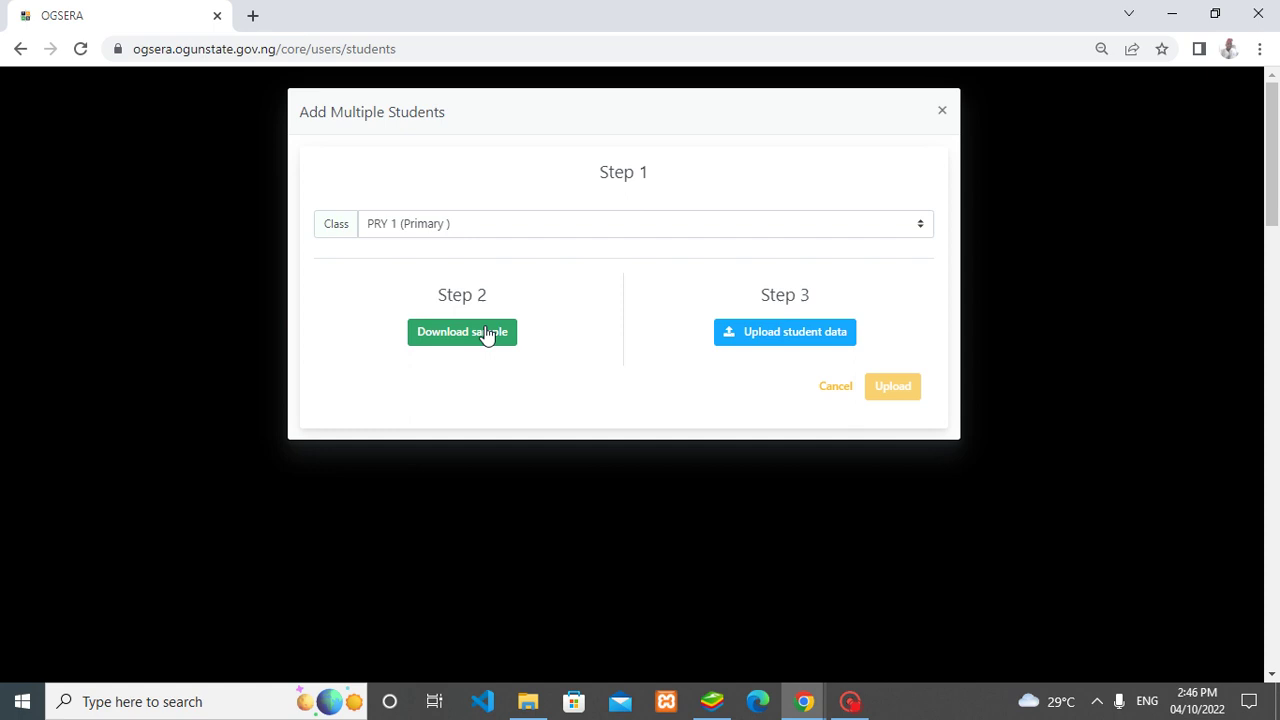
click(462, 332)
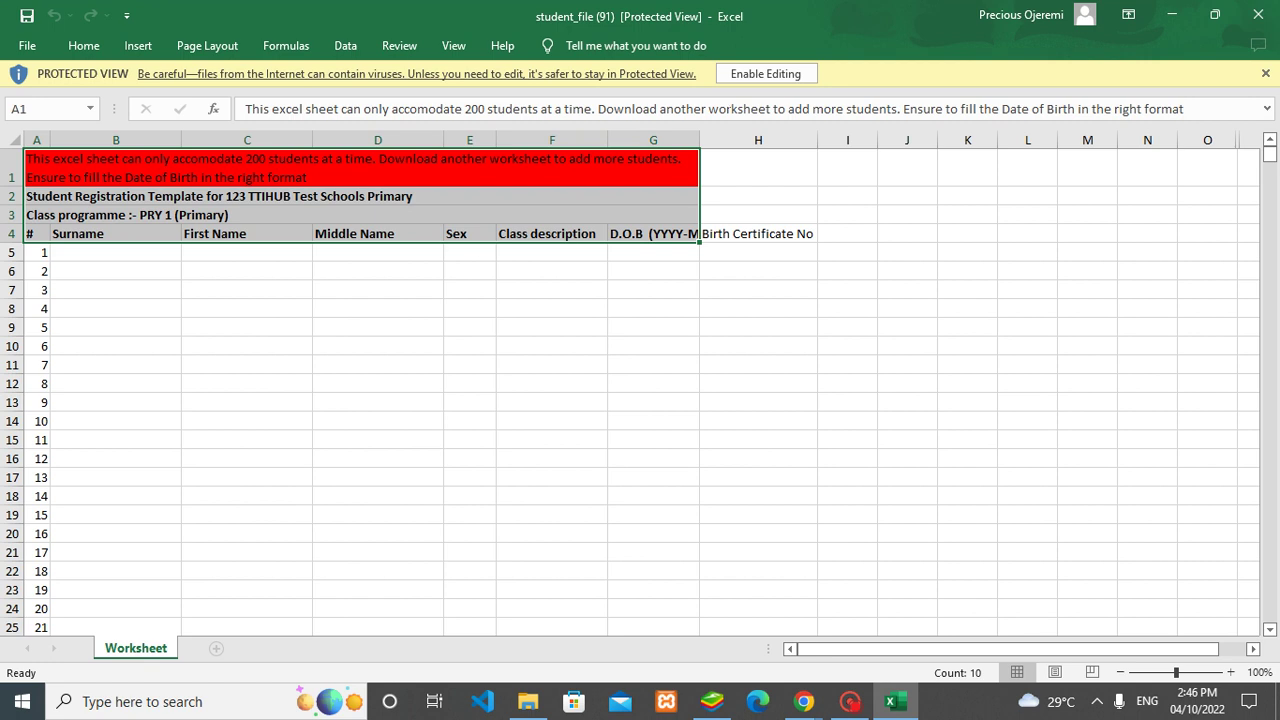
click(771, 80)
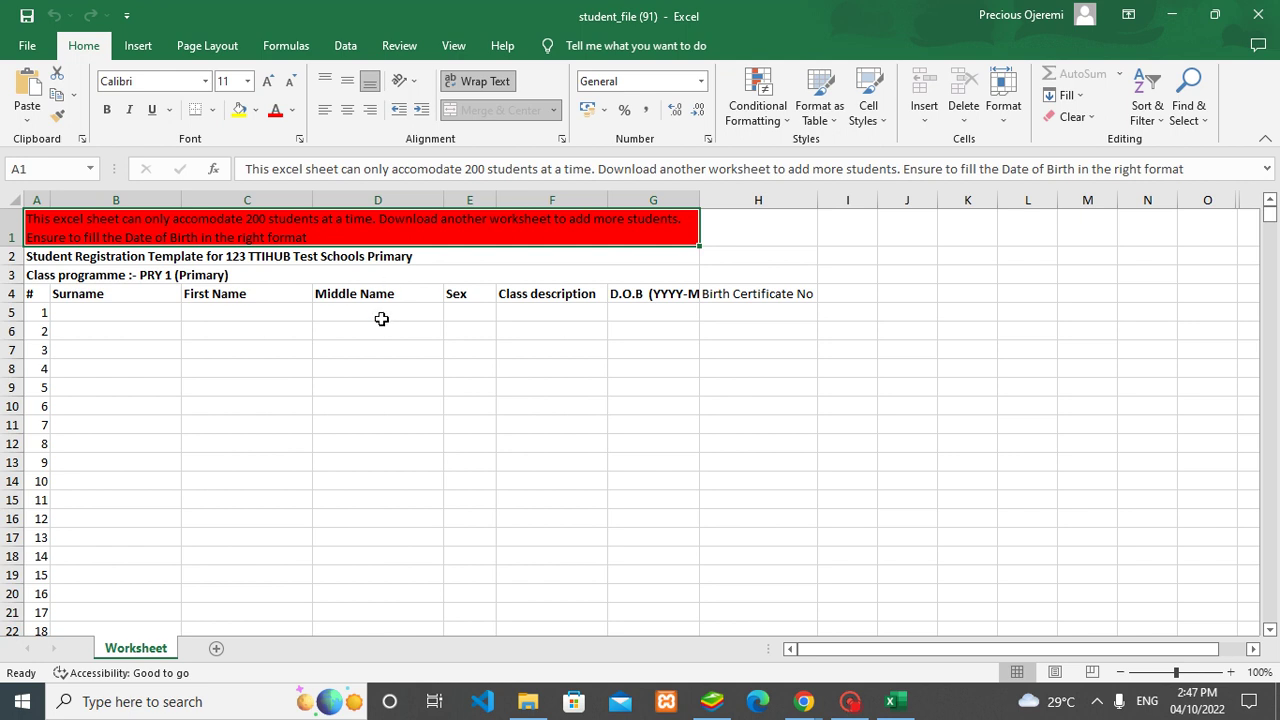
- Check the allowed Sex values for the first student in cell E5 and save the workbook
click(477, 317)
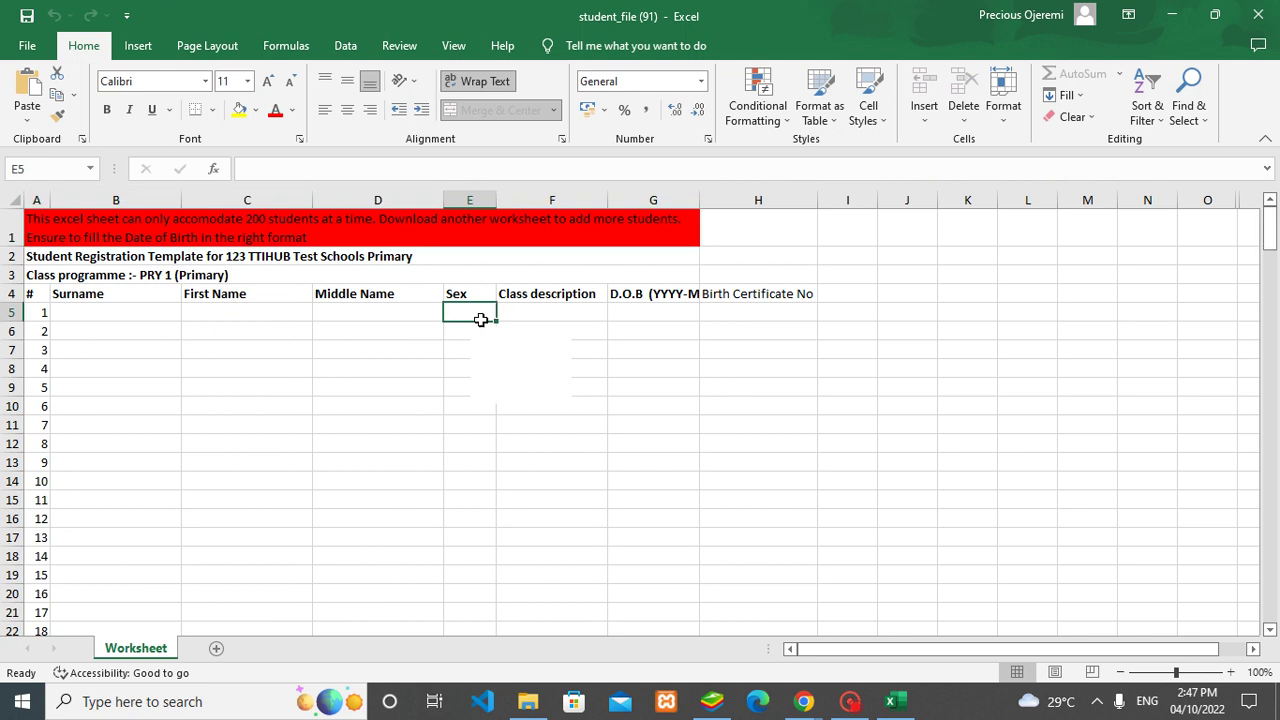
click(504, 313)
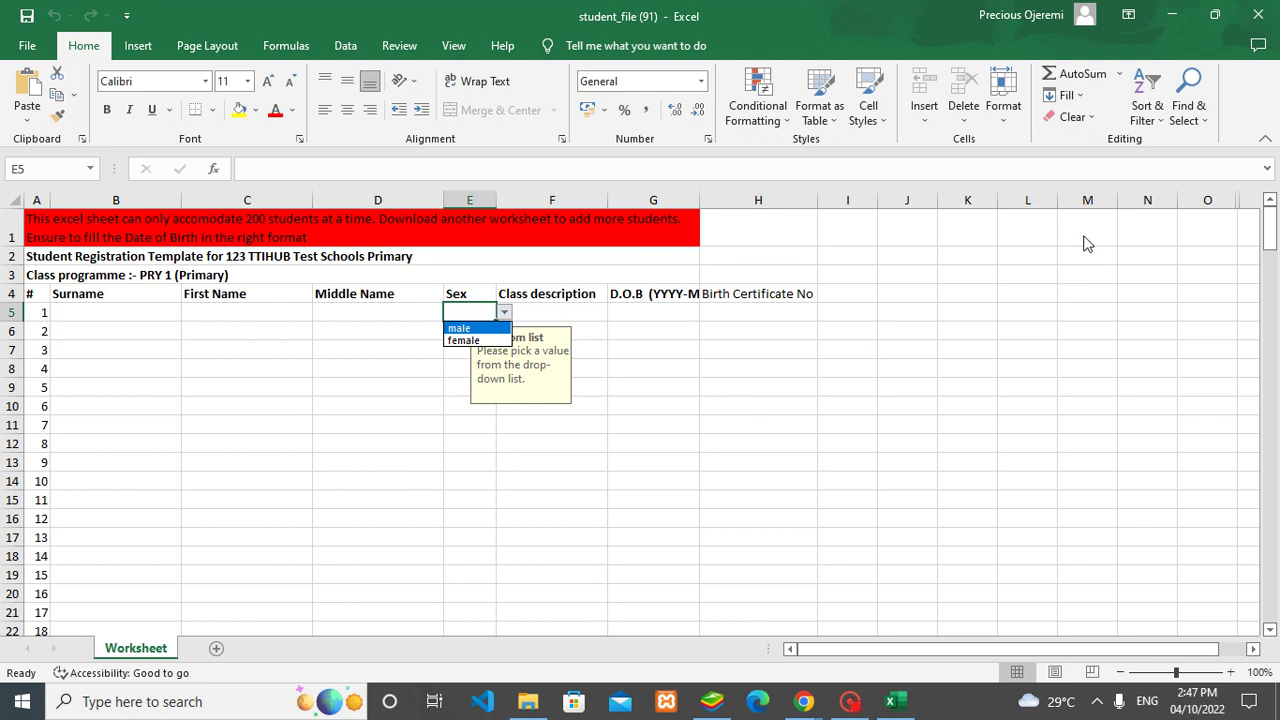
click(917, 298)
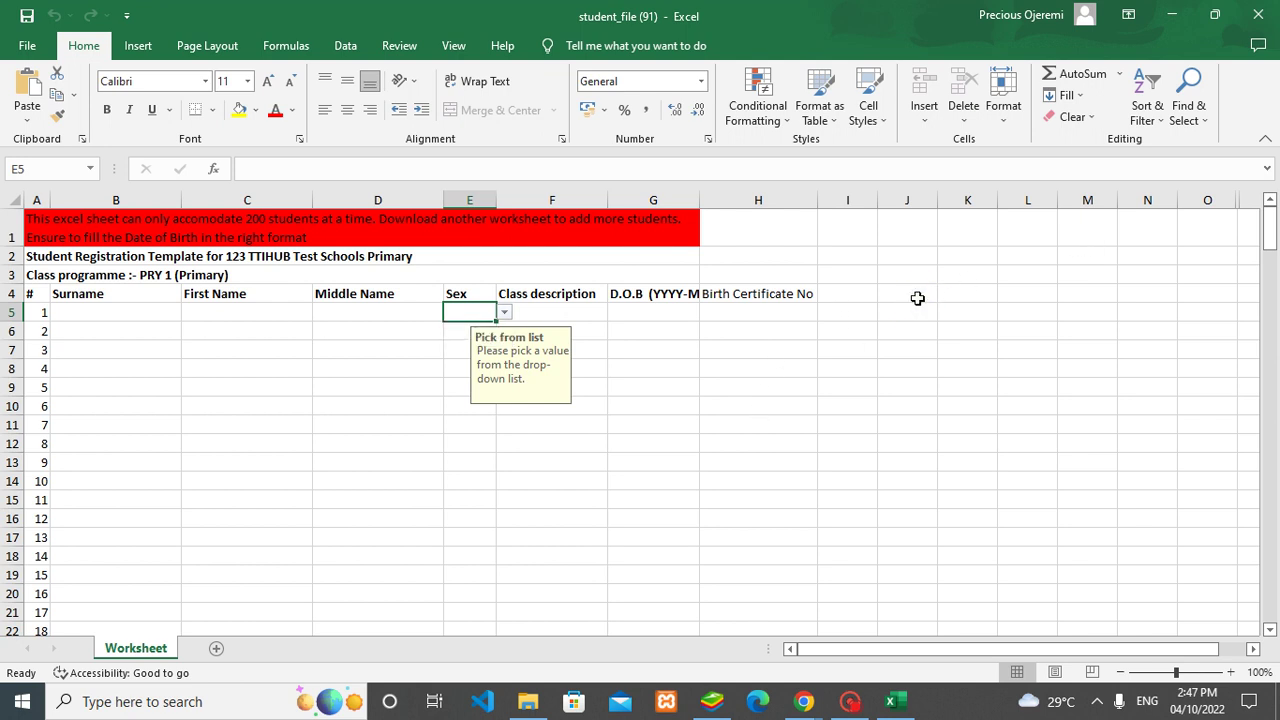
click(28, 16)
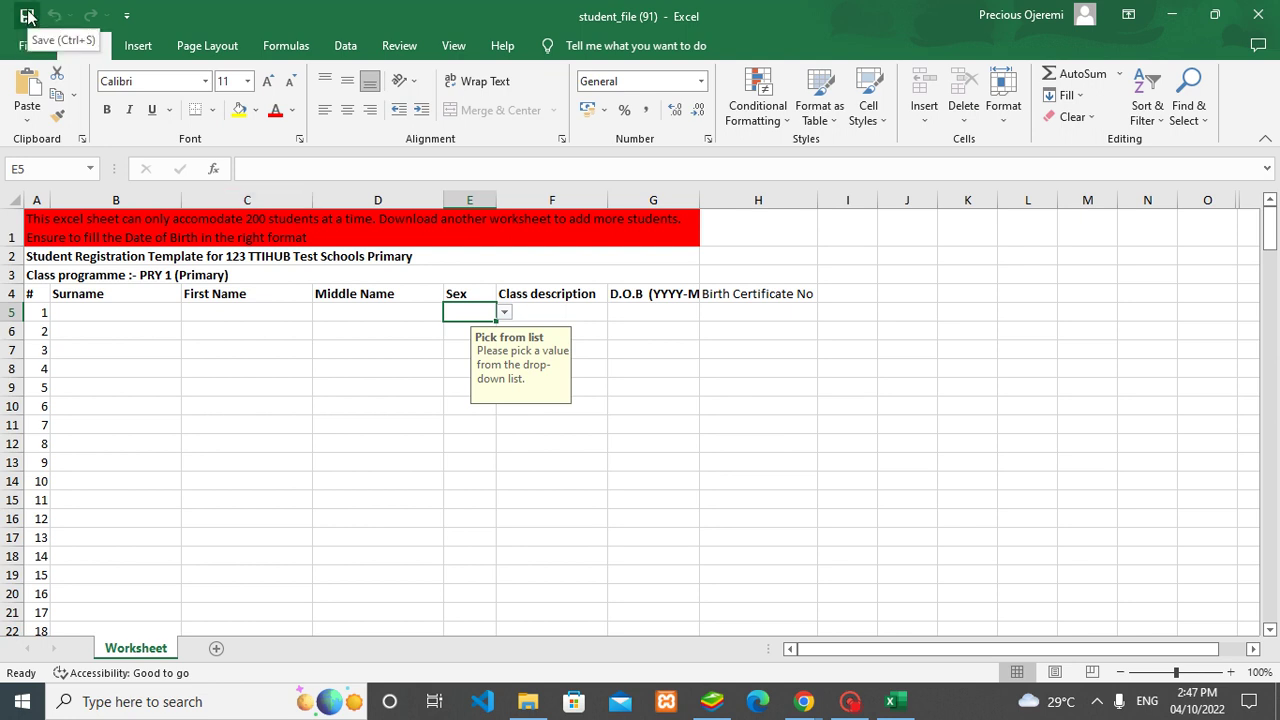
click(28, 16)
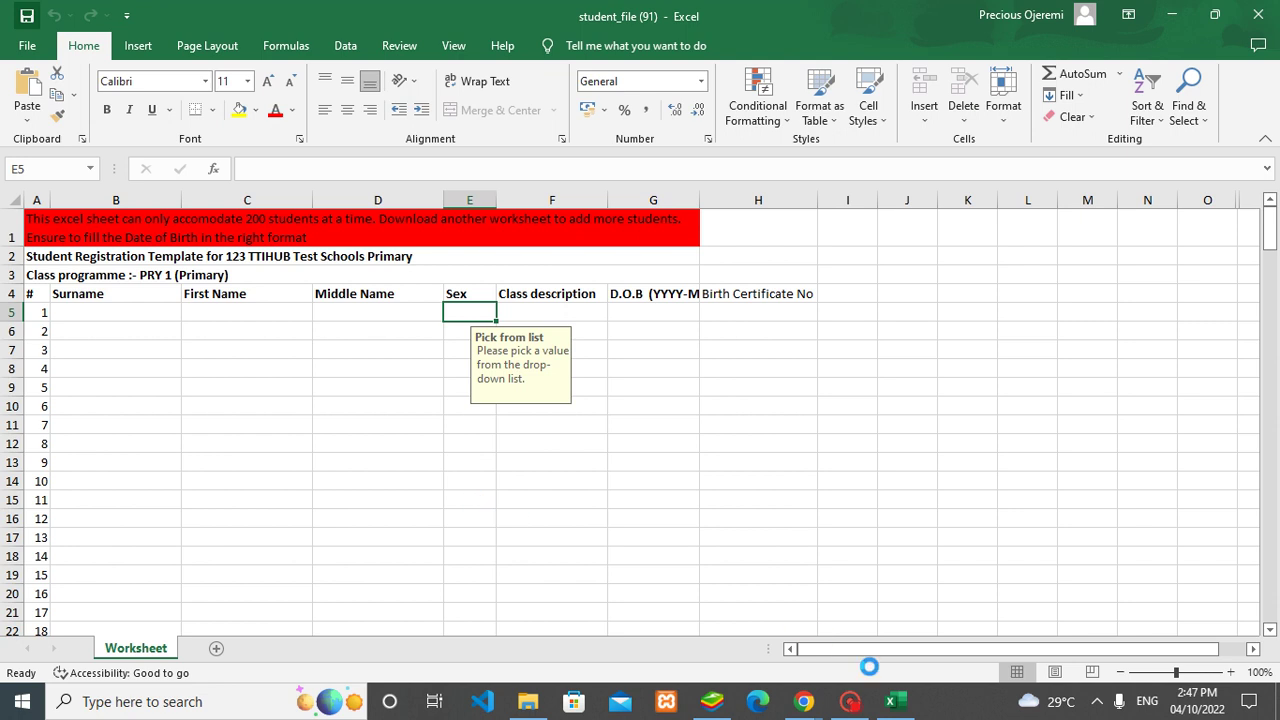
- Switch to OGSERA in Chrome, try to load the file CA7F2420 as student data, and close the multiple-student upload
mouse_move(806, 700)
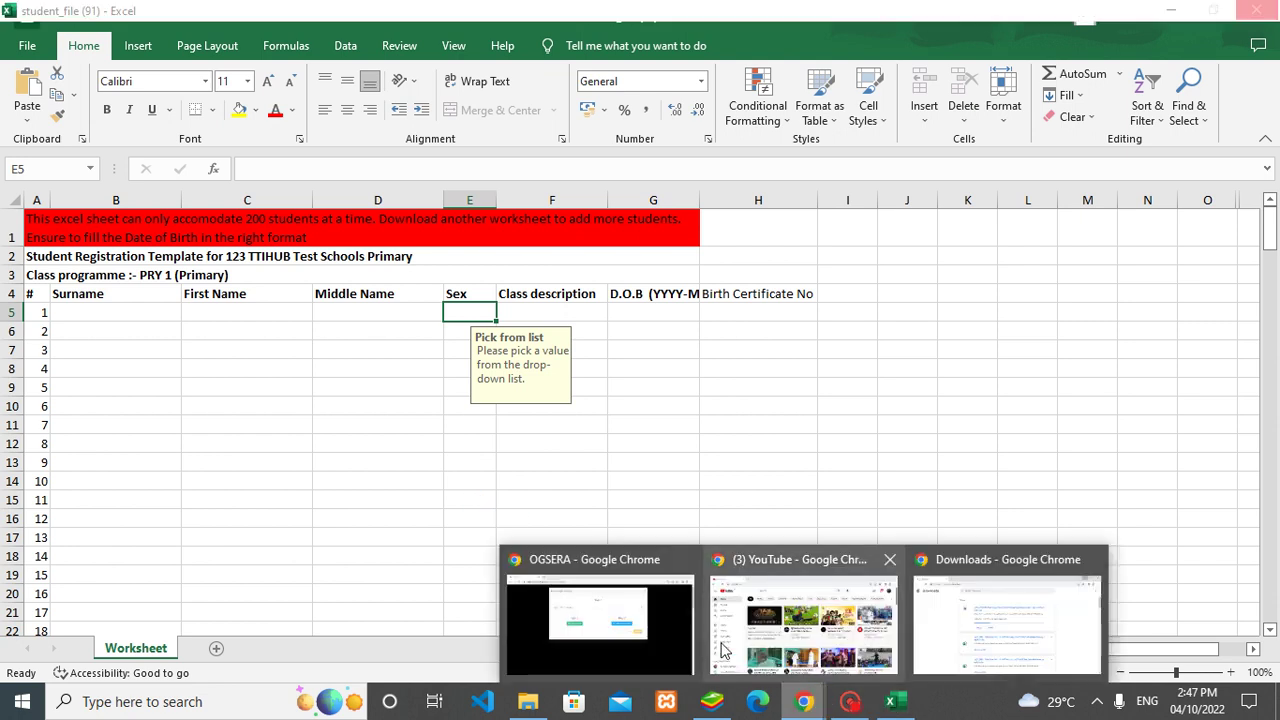
click(658, 655)
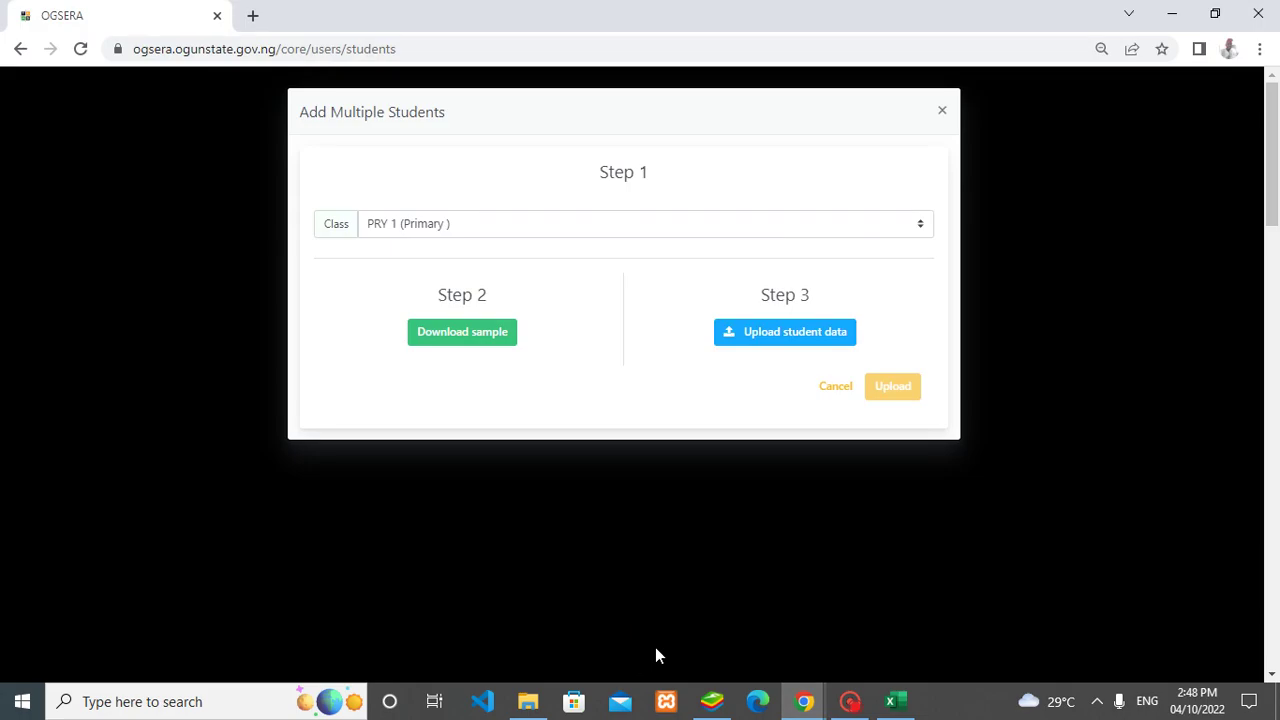
click(782, 340)
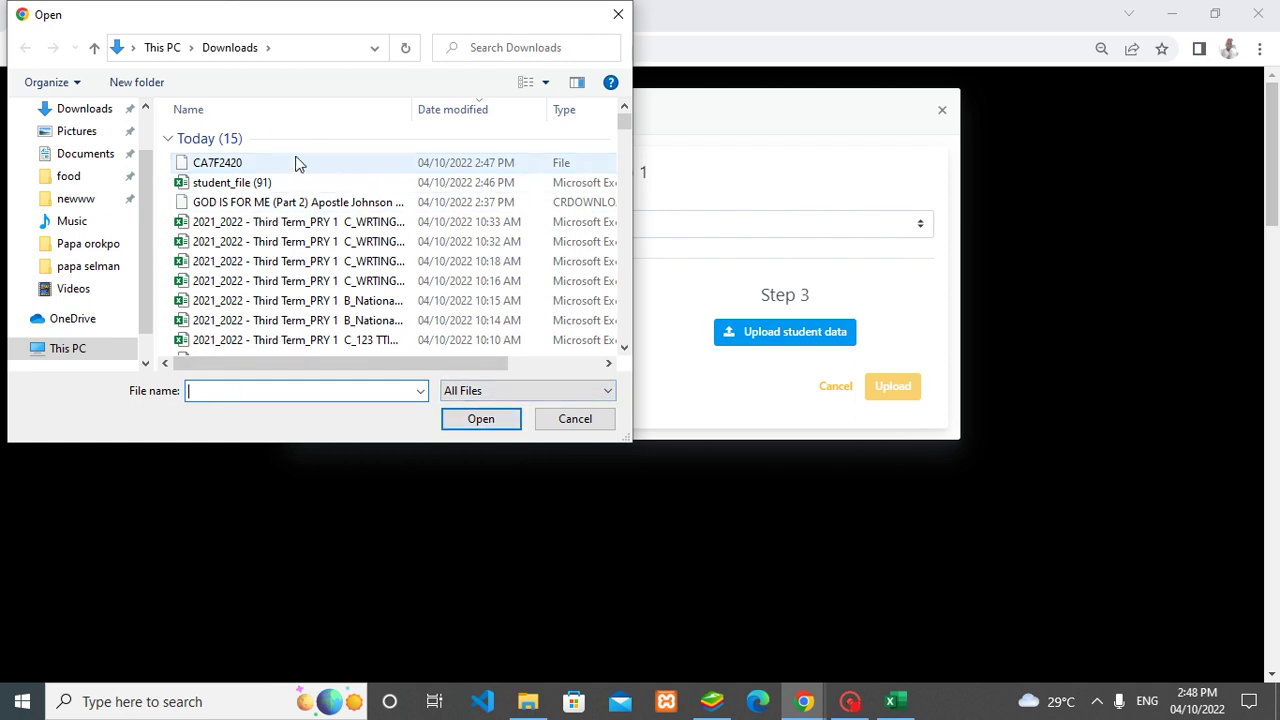
click(296, 163)
click(484, 418)
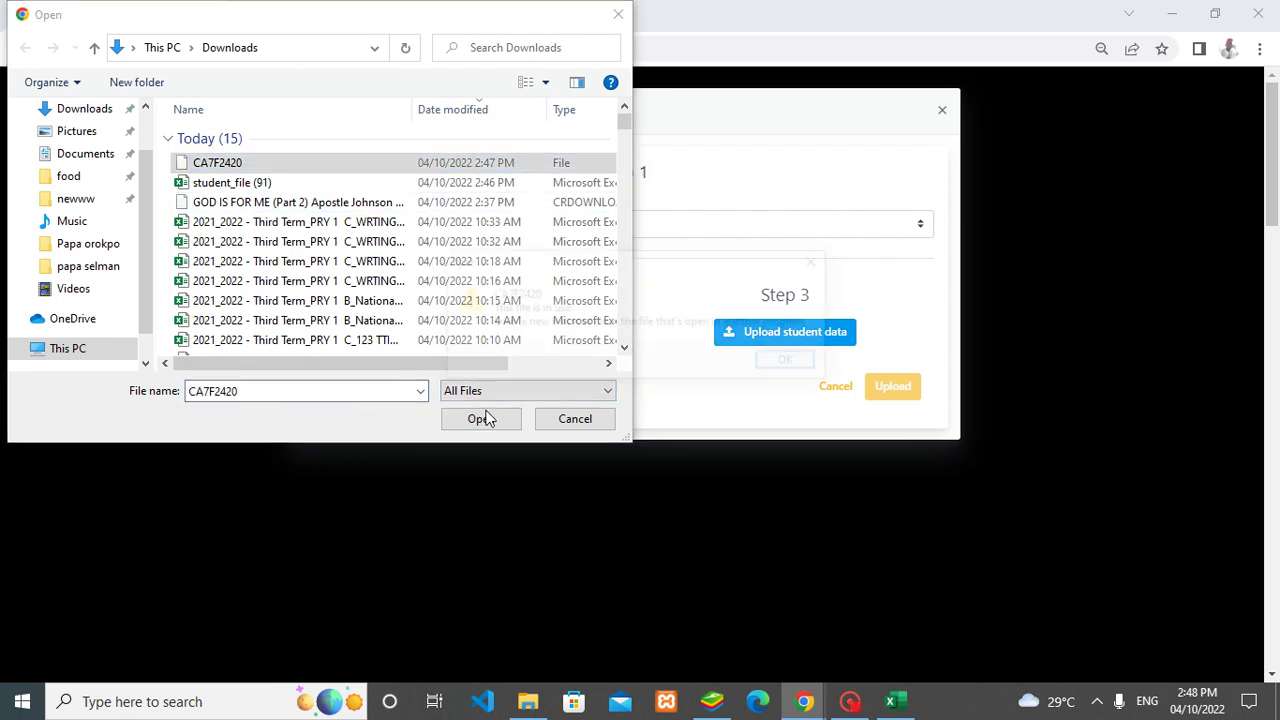
click(786, 362)
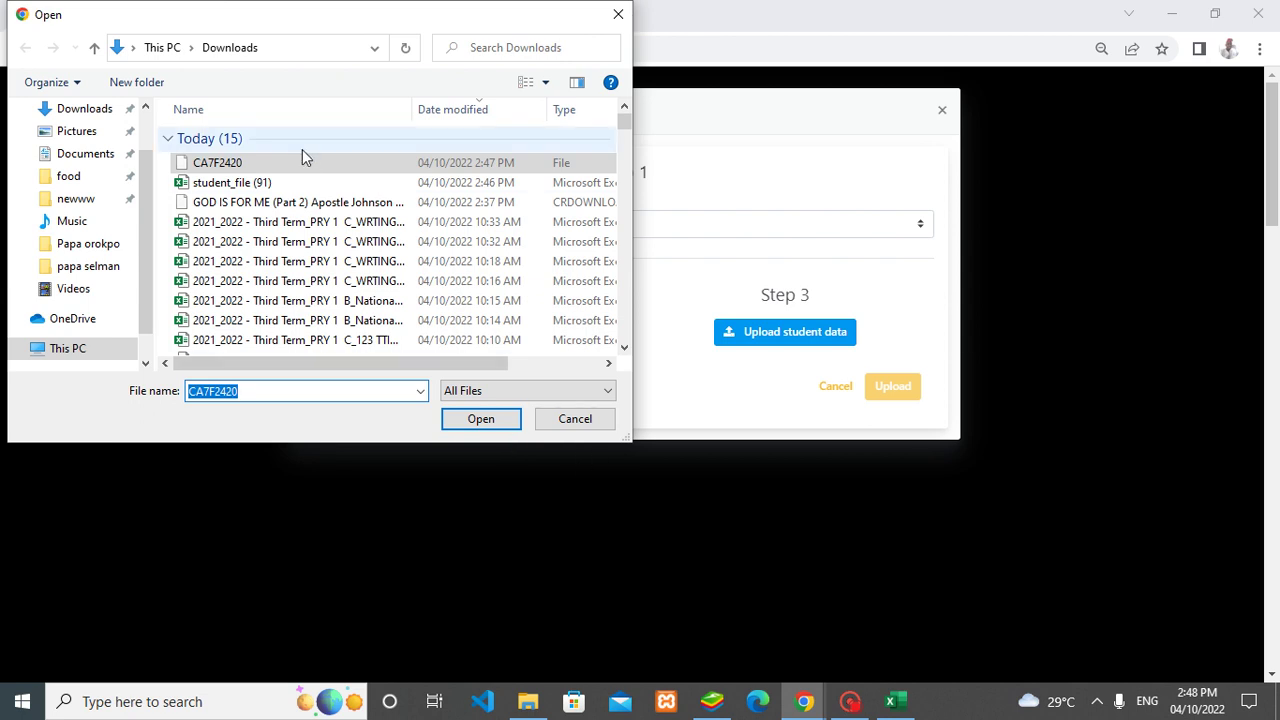
click(572, 422)
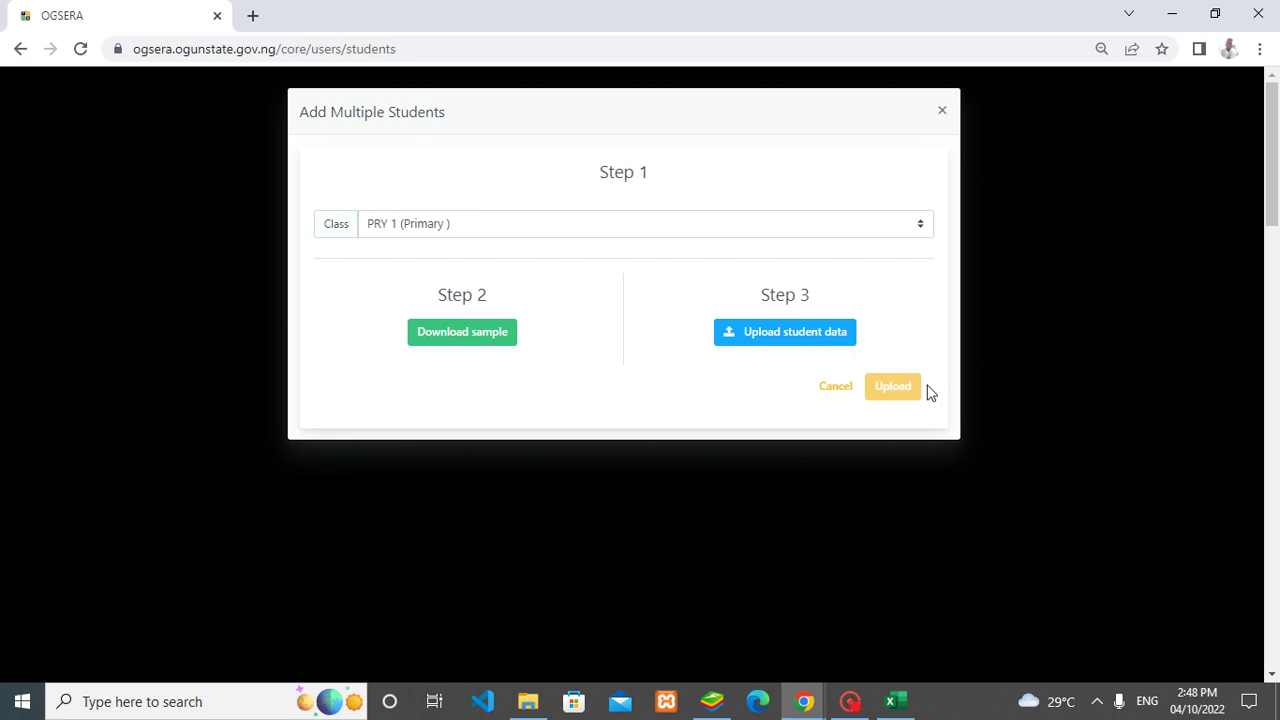
click(861, 543)
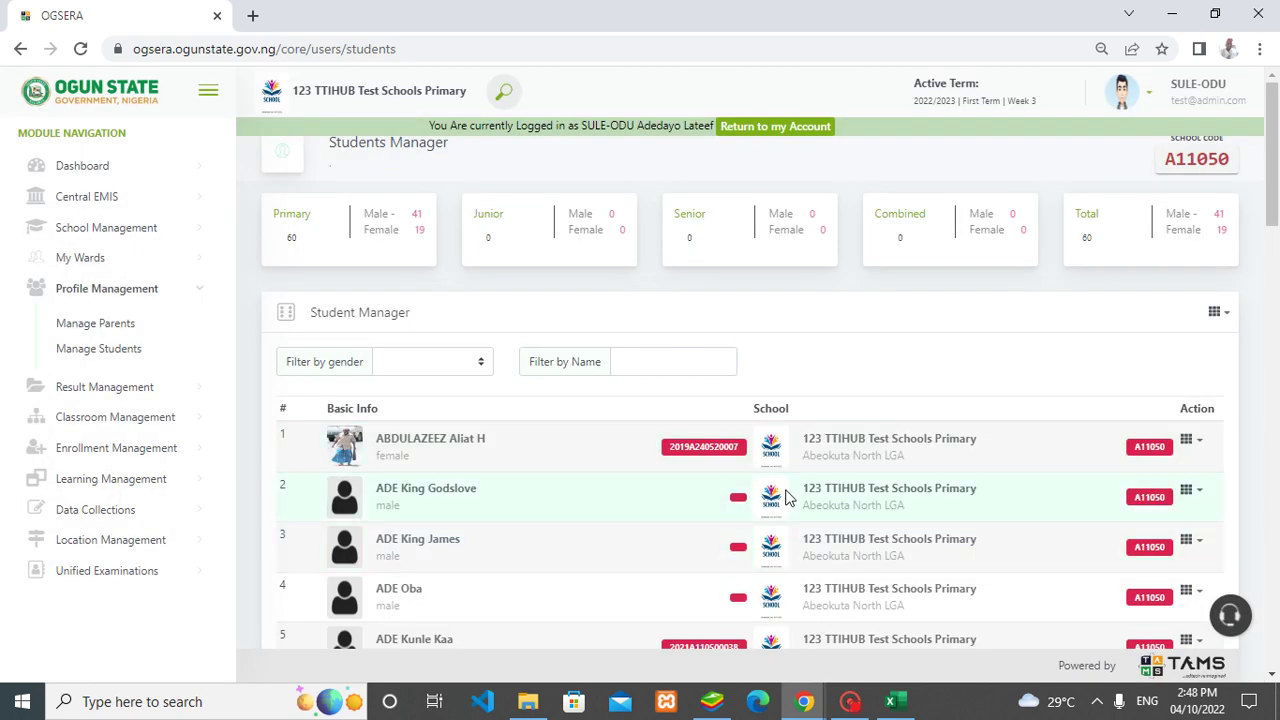
click(850, 701)
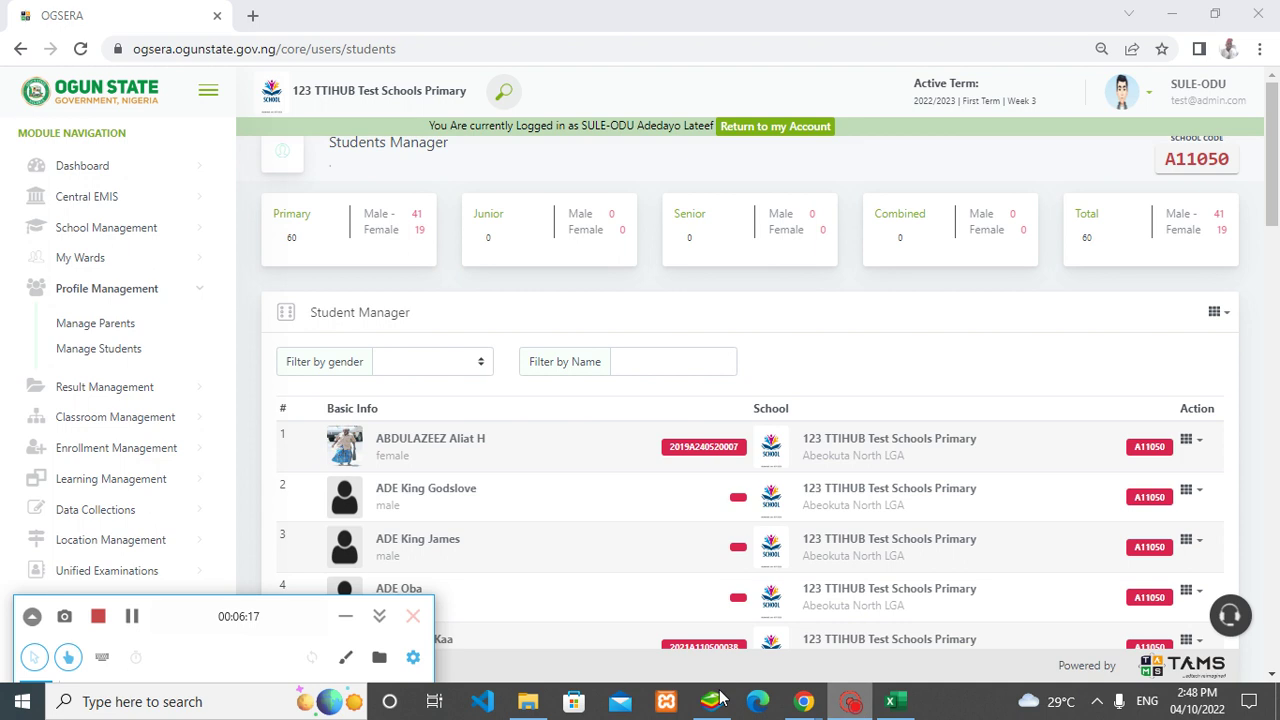
click(131, 615)
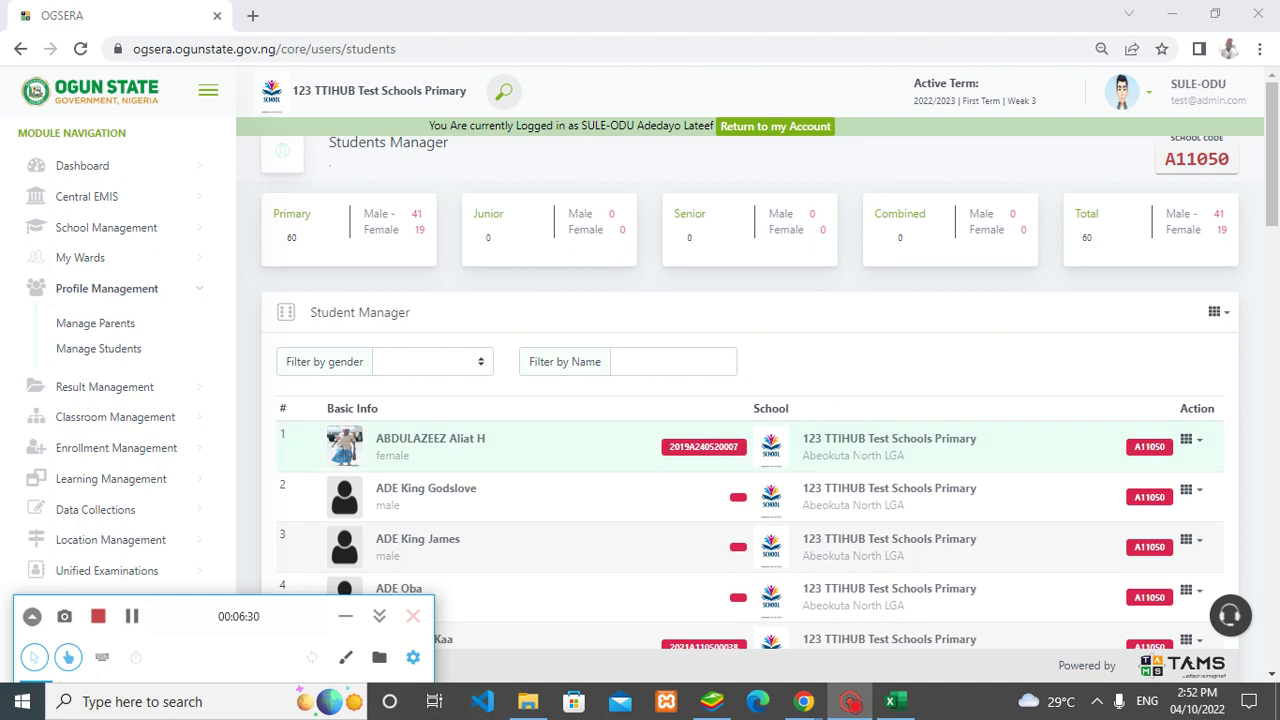
click(697, 420)
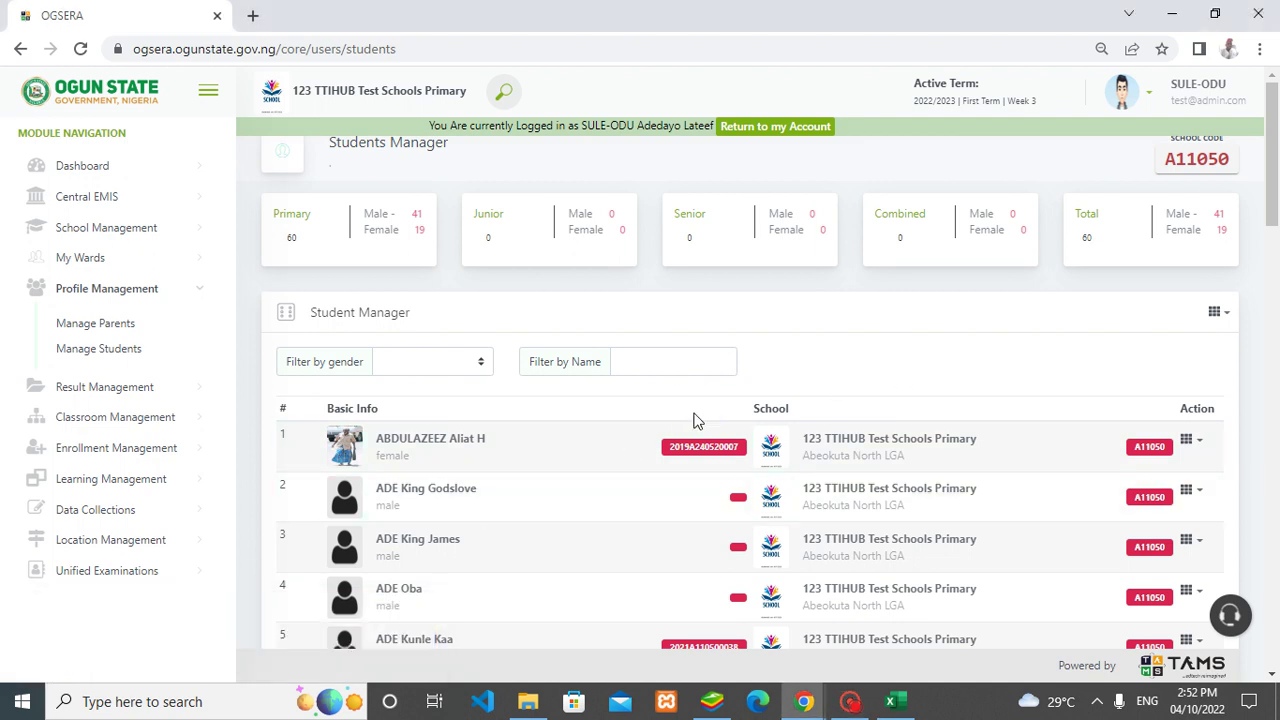
- Look through the first page of the school's student list to review the registered learners
scroll(697, 420, down, 5)
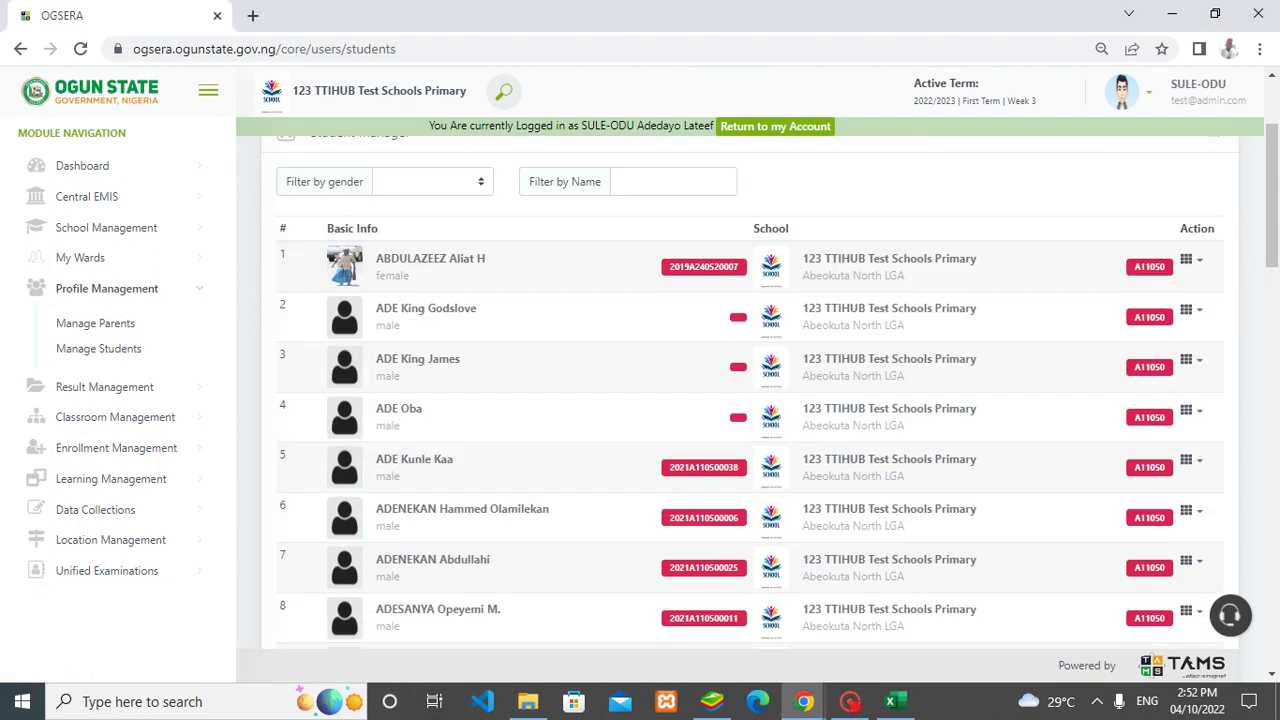
scroll(617, 604, down, 12)
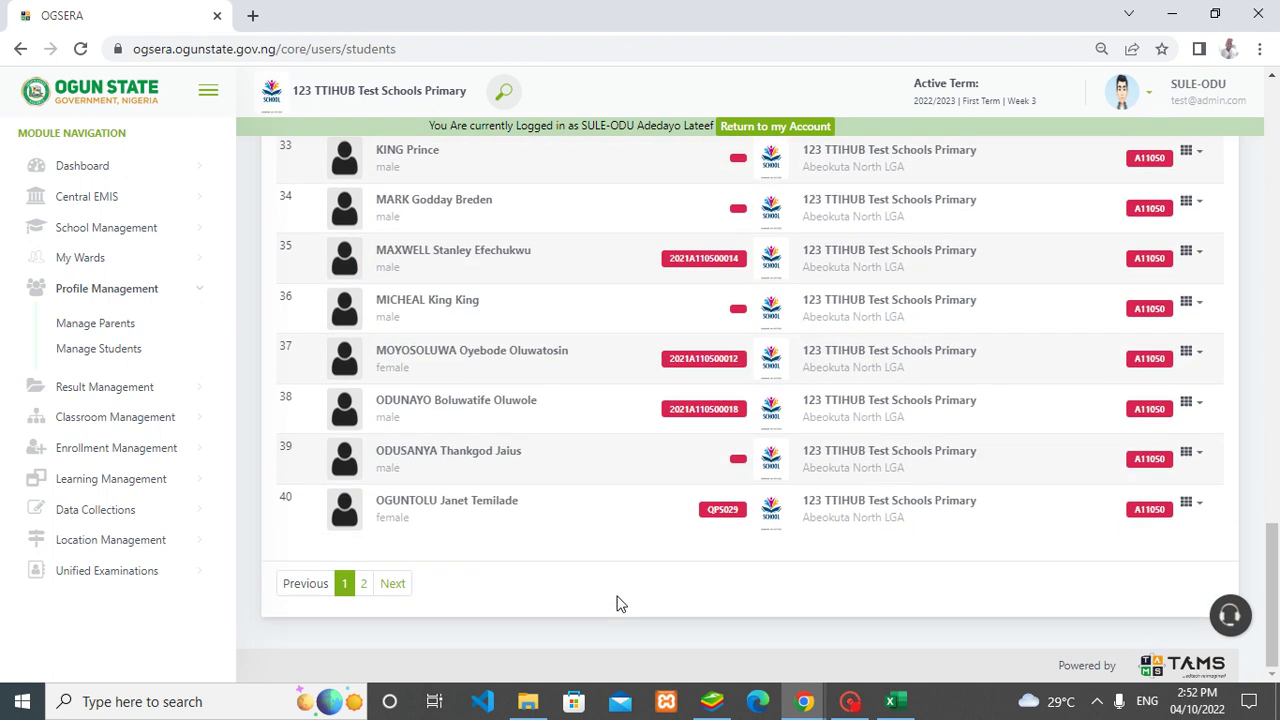
scroll(671, 330, up, 20)
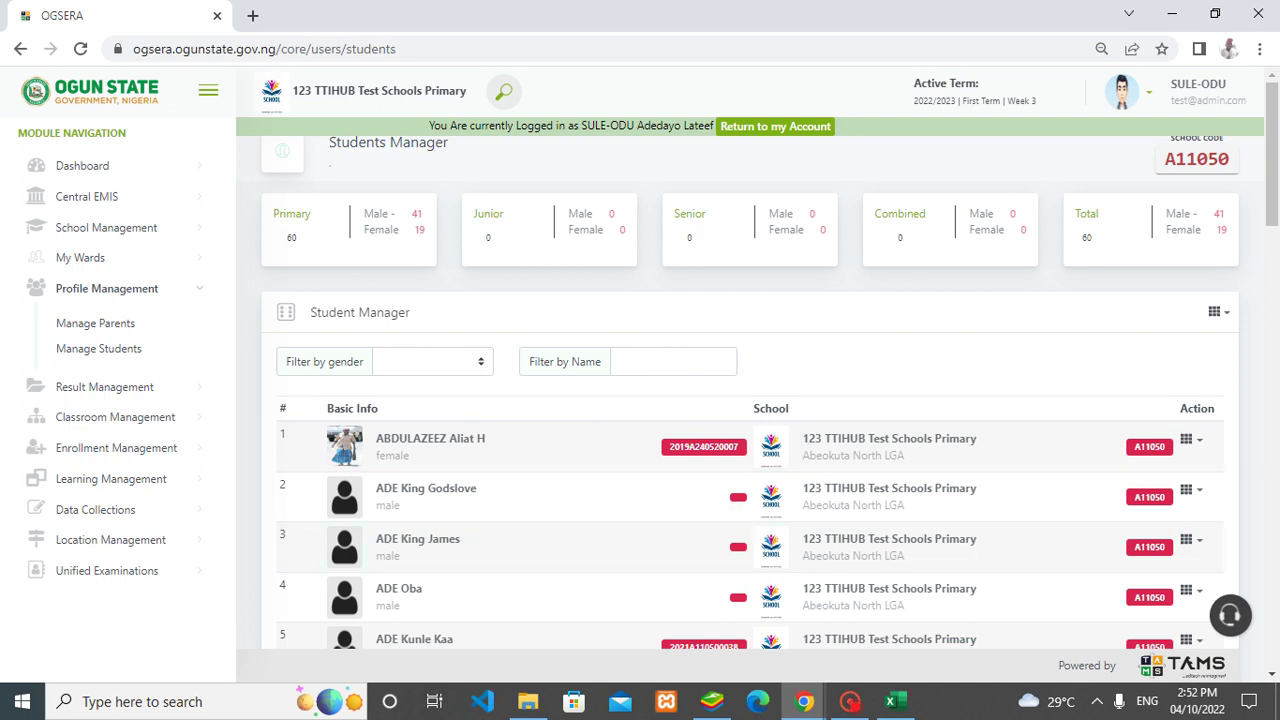
scroll(720, 486, down, 3)
scroll(718, 482, down, 9)
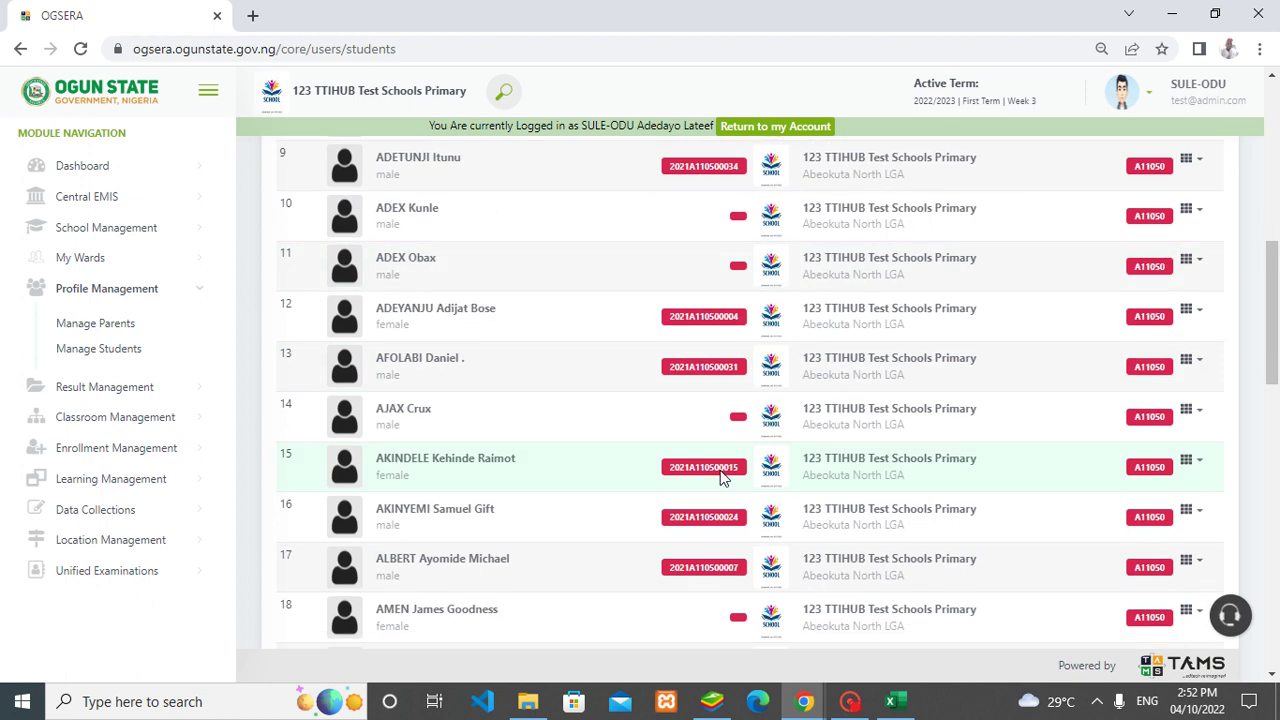
scroll(724, 470, up, 12)
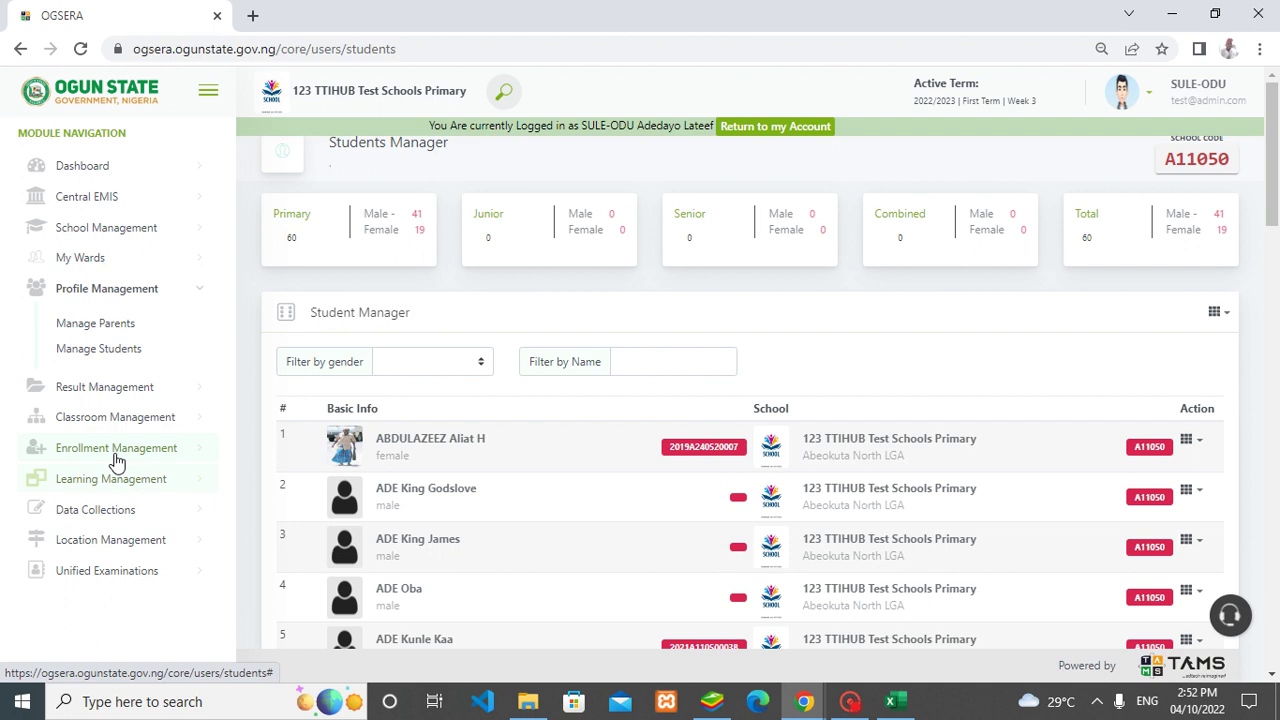
- Examine the functions available under Classroom Management and School Management, including the learner registration options
click(138, 418)
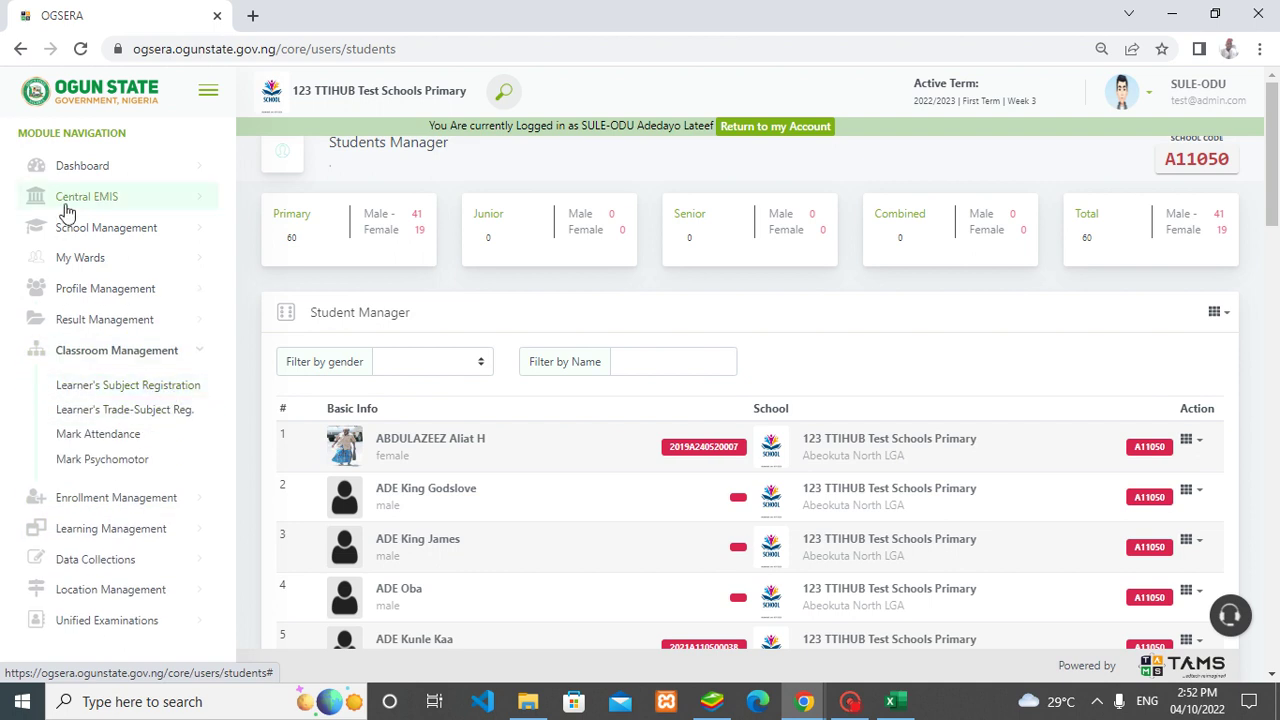
click(94, 222)
click(95, 226)
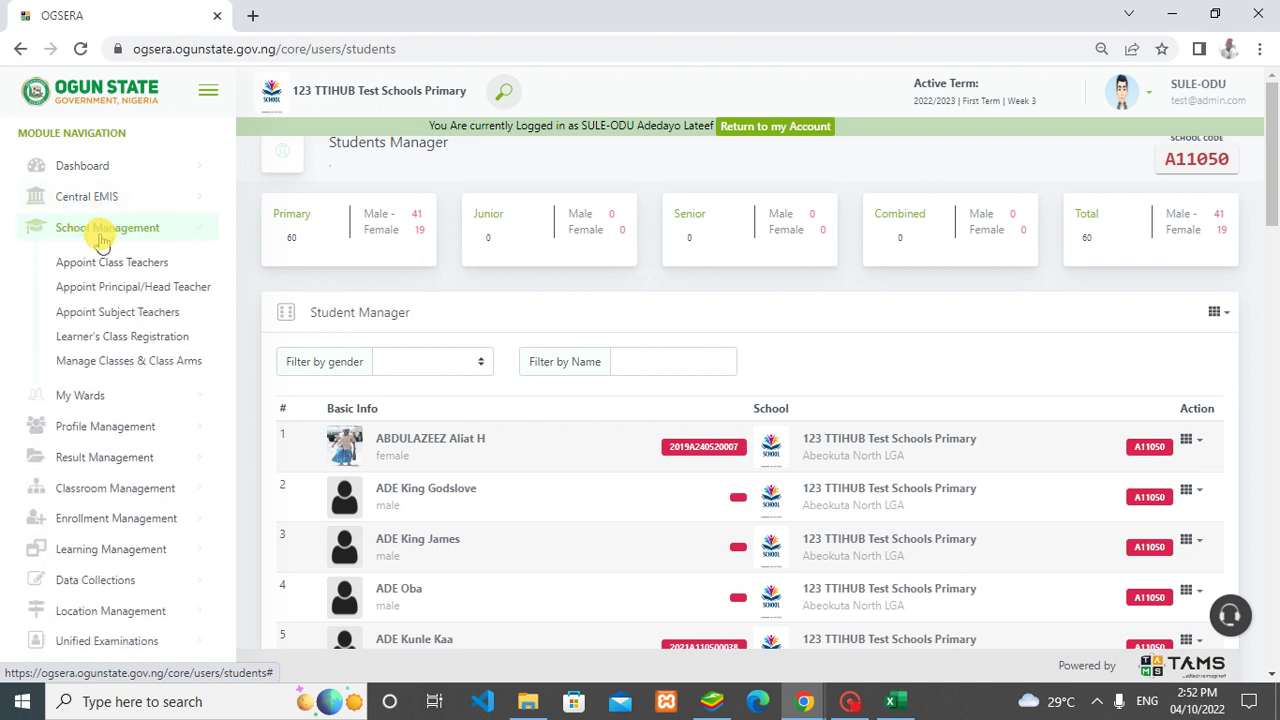
double_click(94, 226)
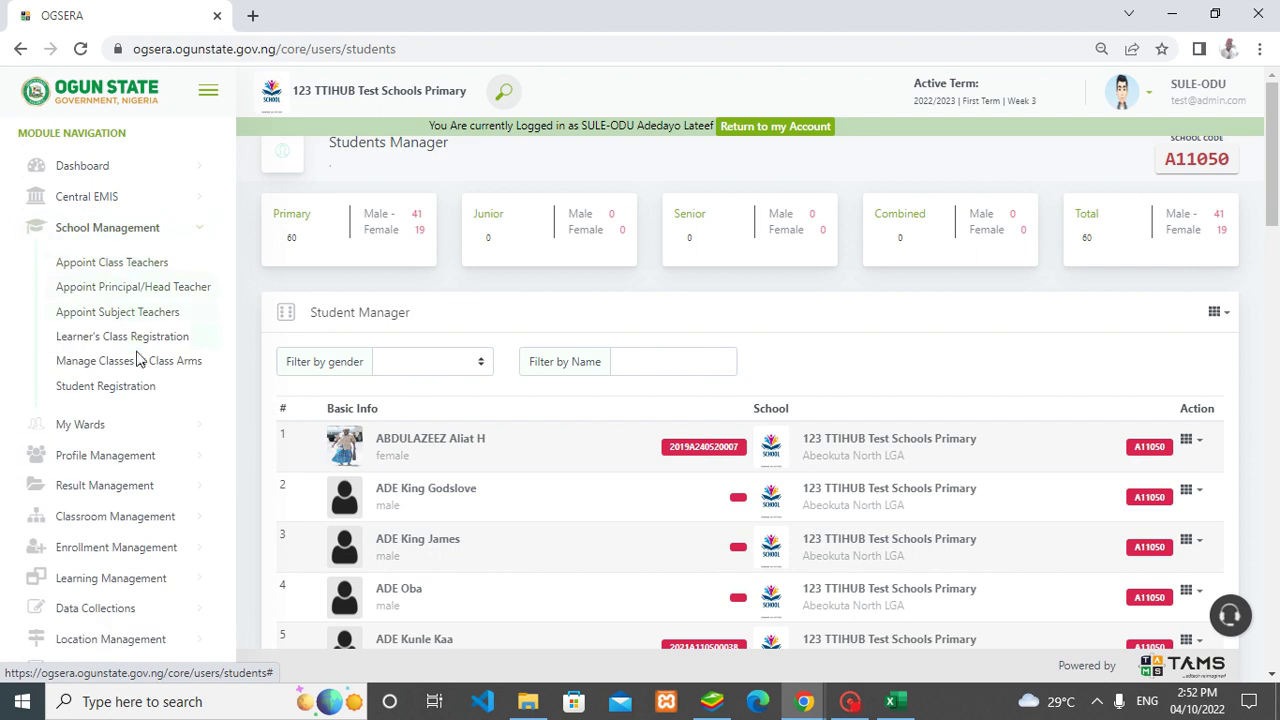
click(128, 517)
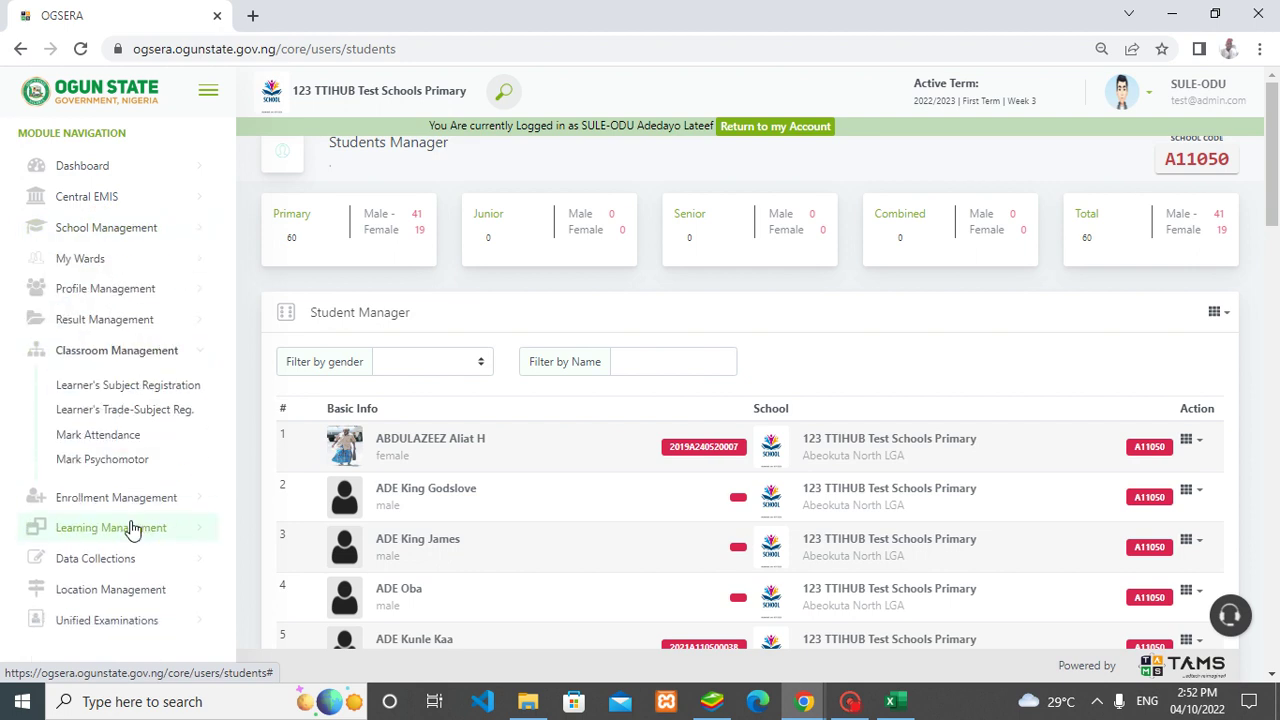
click(107, 228)
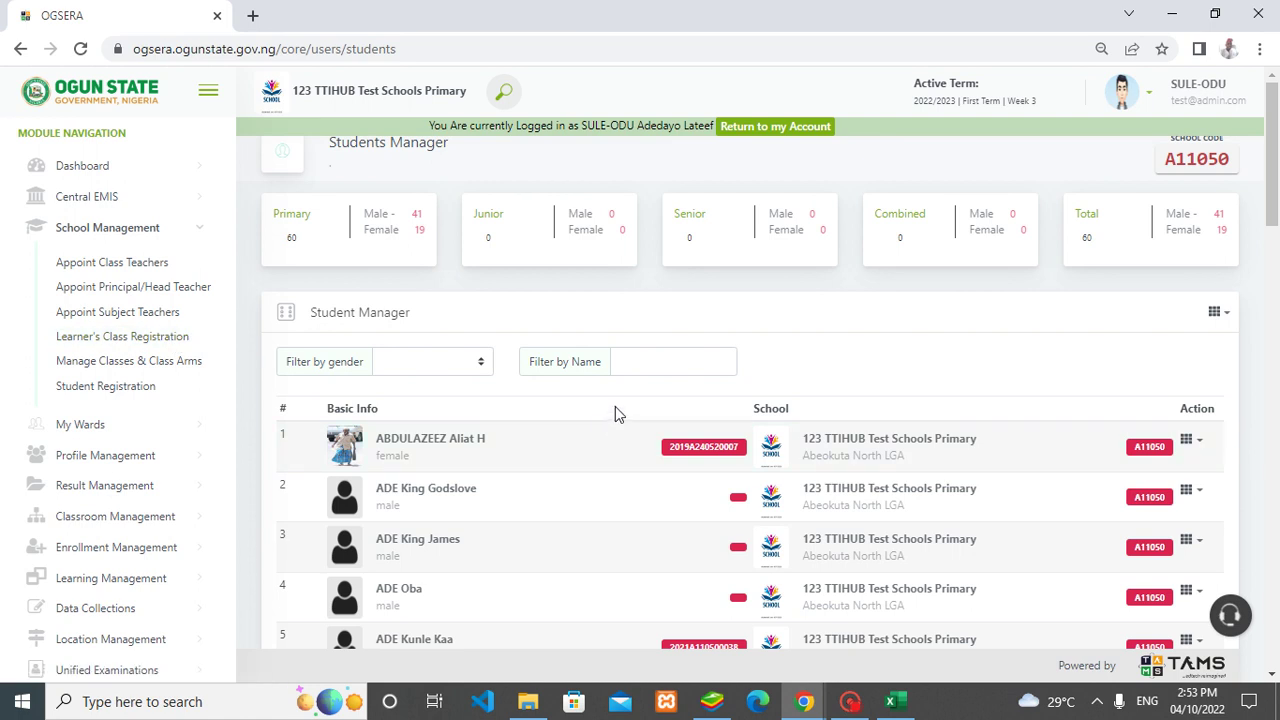
click(735, 393)
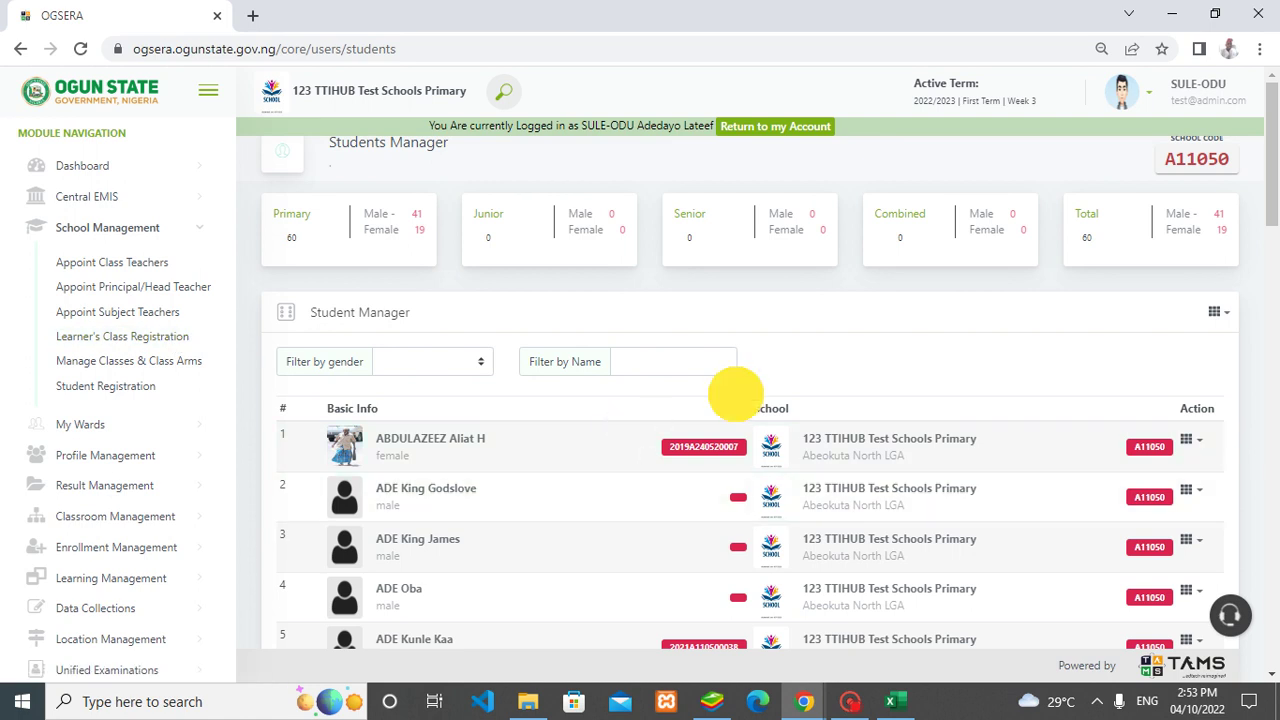
click(811, 380)
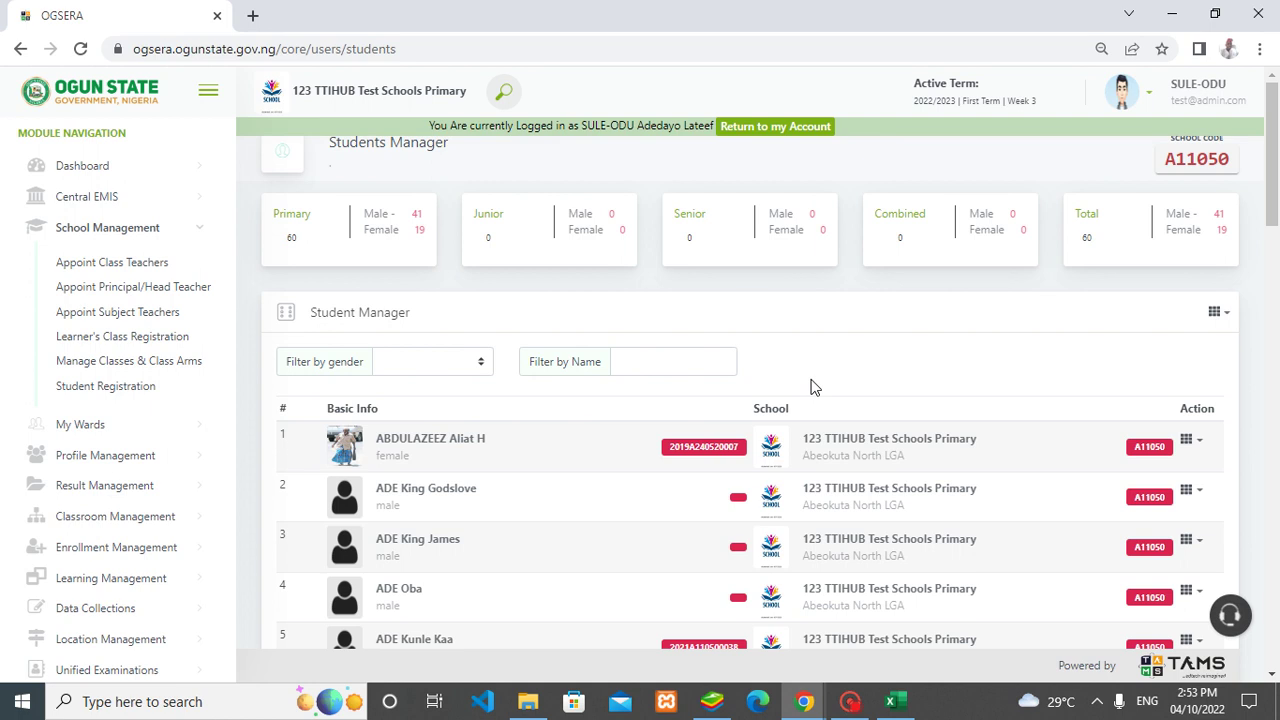
click(811, 380)
- Reset the account password of the first student in the Student Manager list
click(1187, 445)
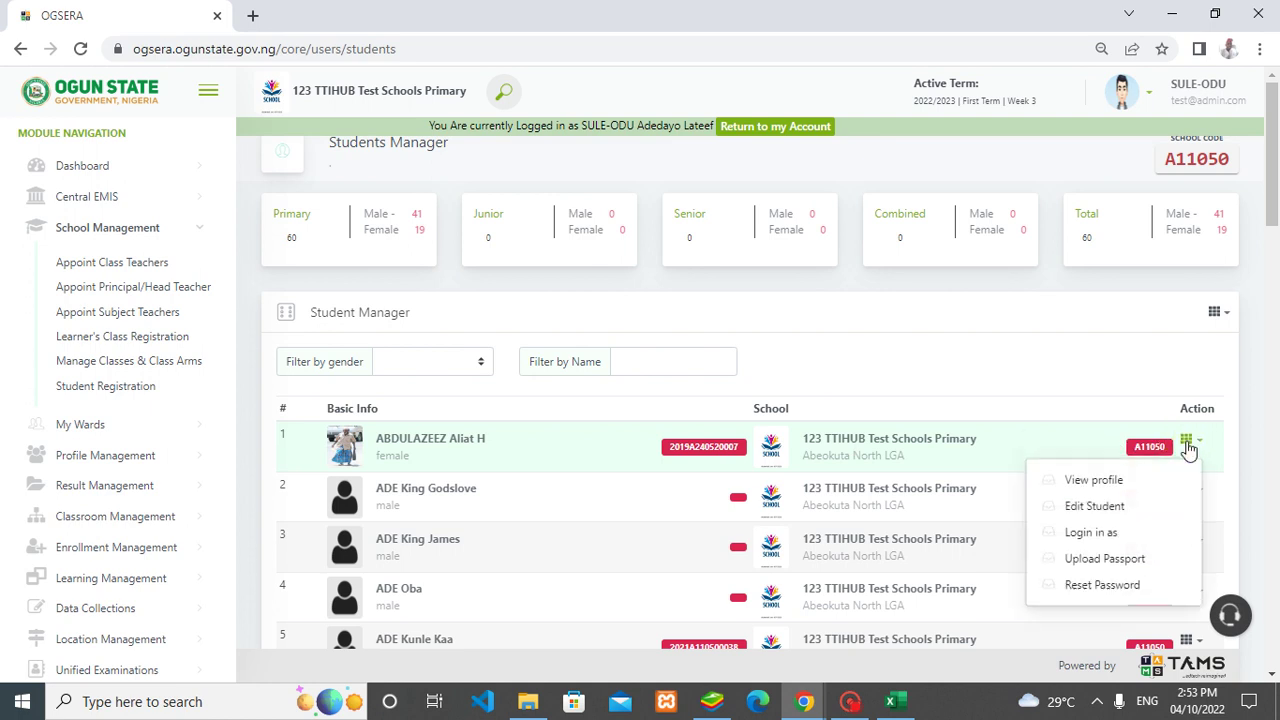
click(1091, 587)
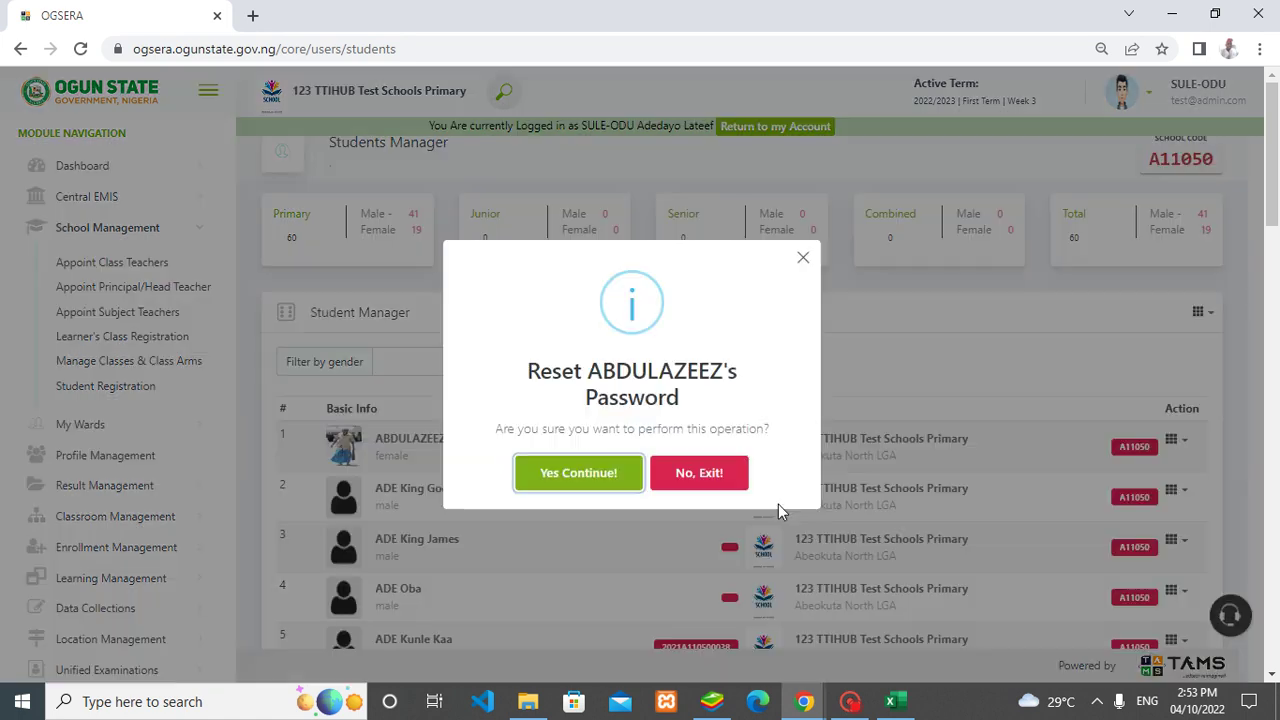
click(588, 465)
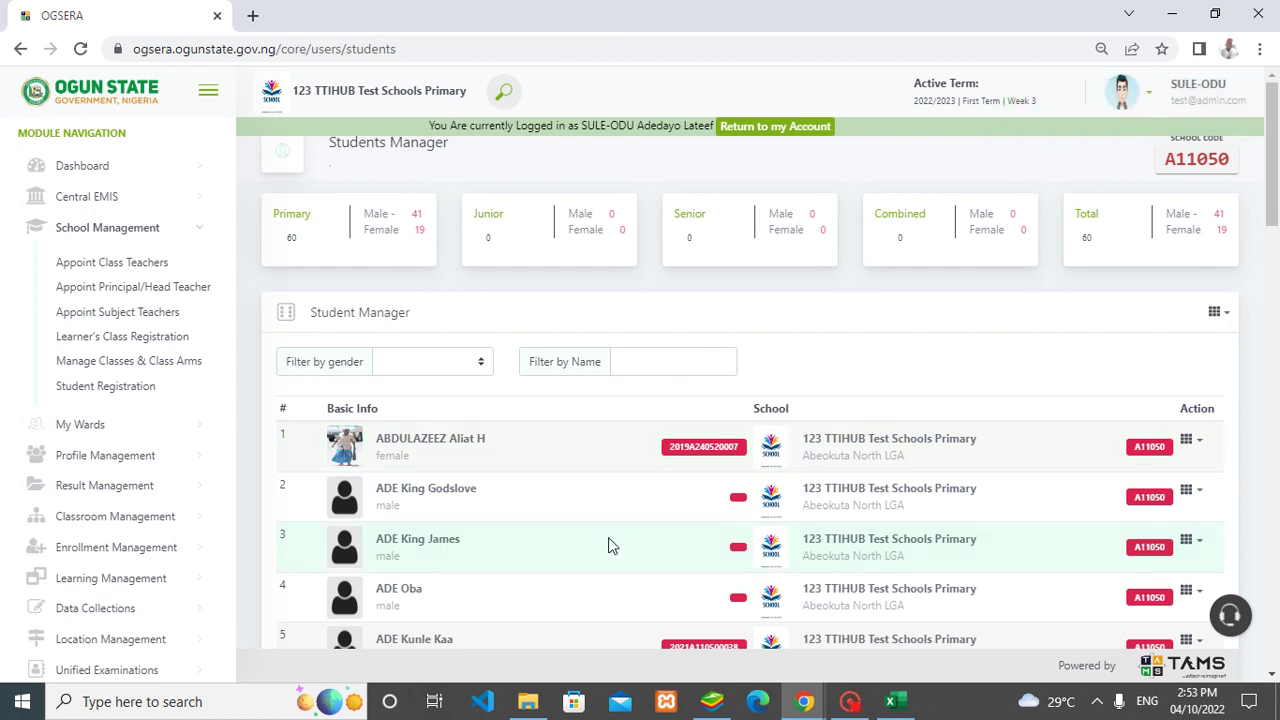
click(851, 697)
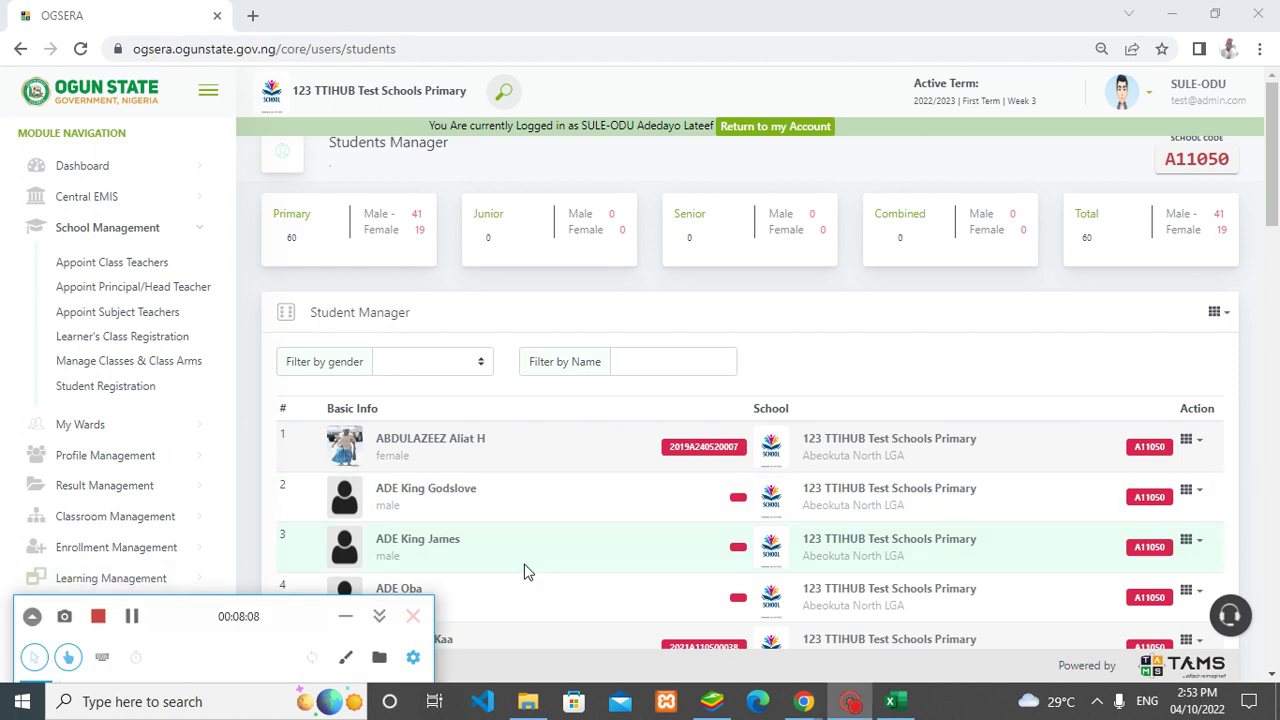
click(580, 568)
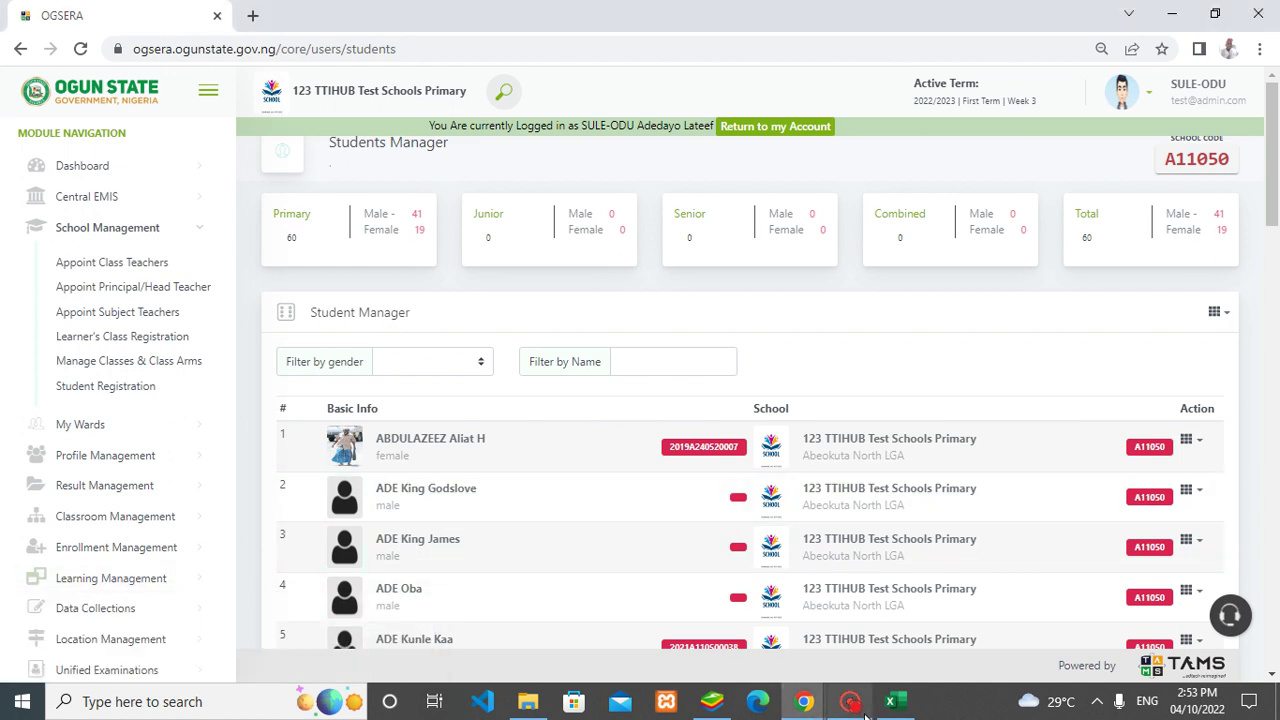
mouse_move(864, 708)
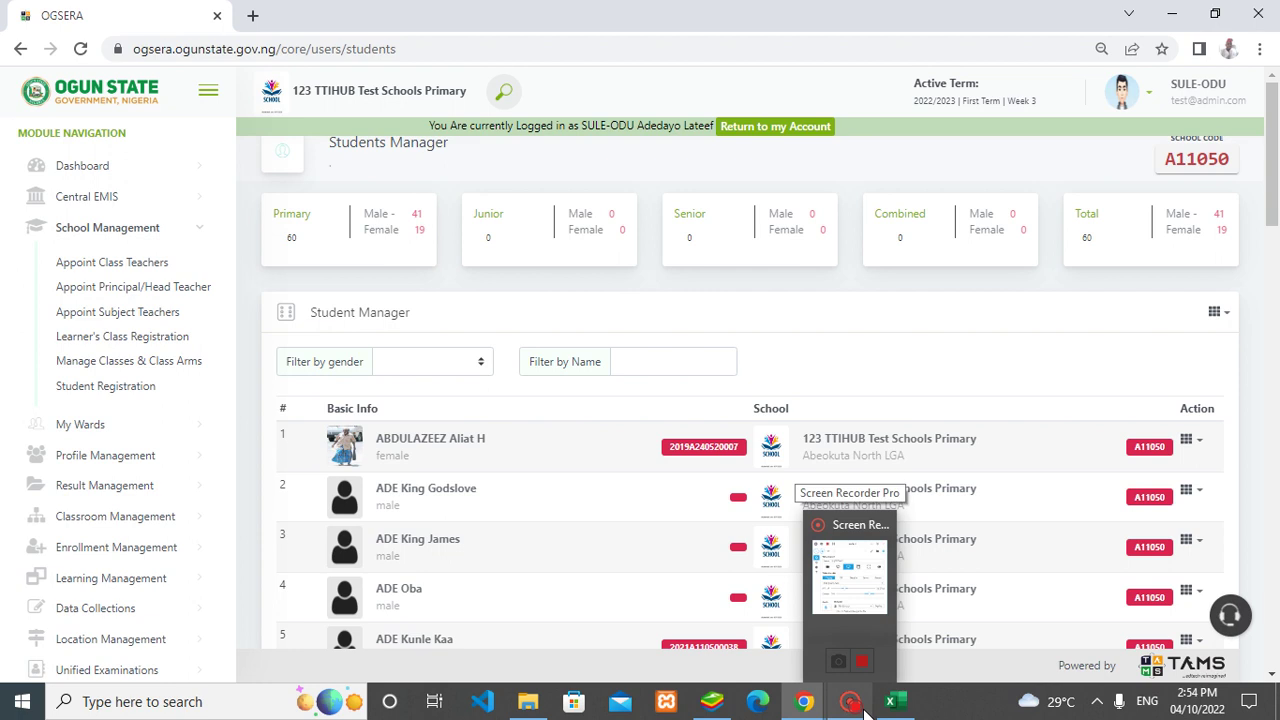